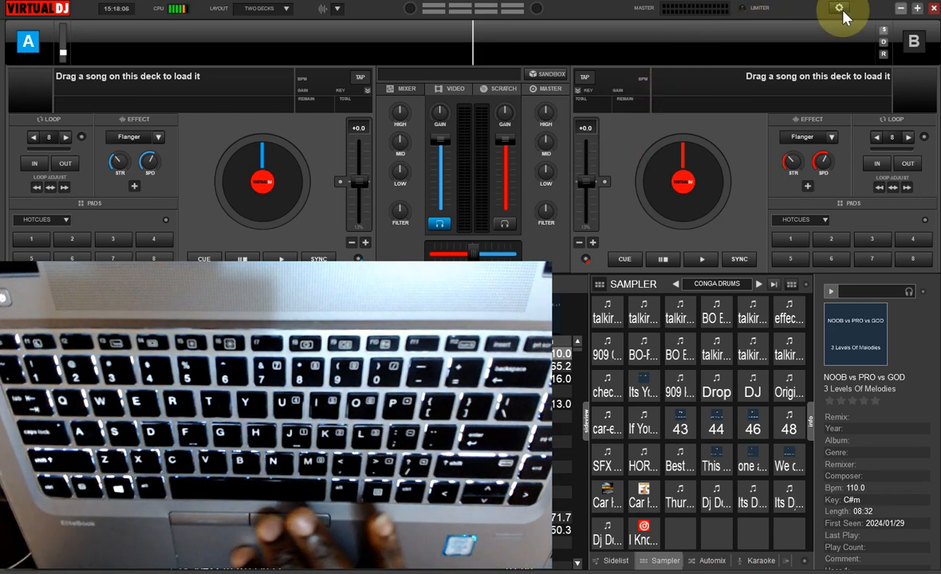
Step: Switch to Firefox to view the Google results for "virtual dj", and return to VirtualDJ
left_click(901, 8)
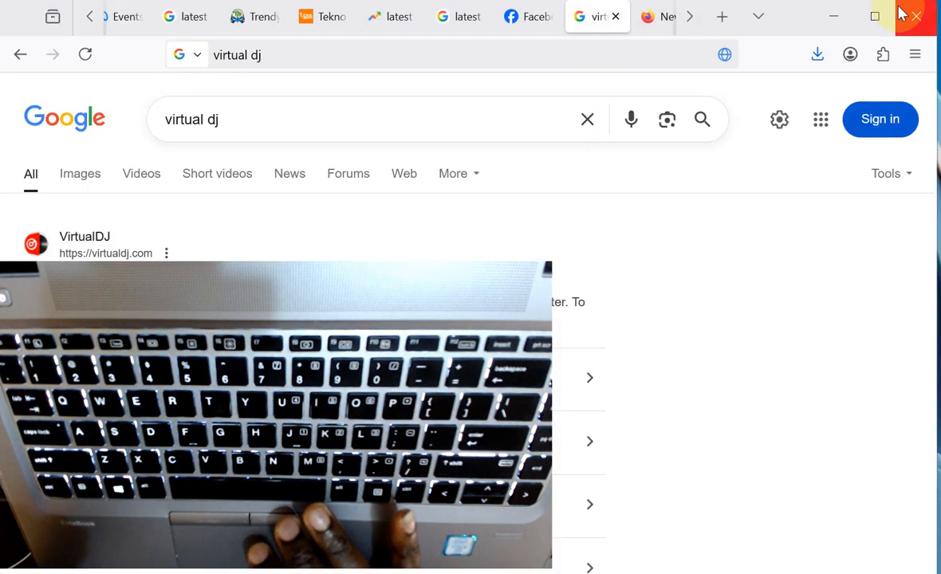
mouse_move(467, 275)
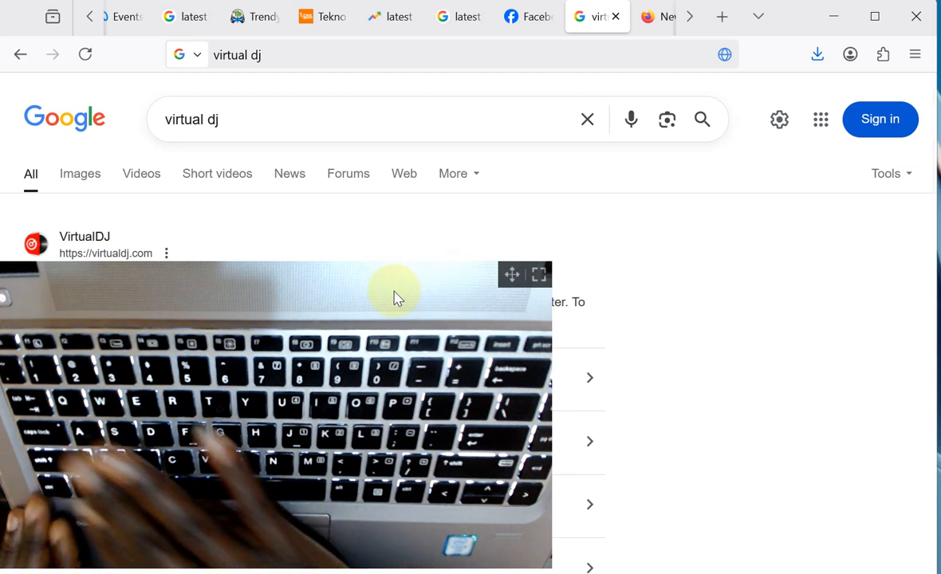
key("ctrl+Tab")
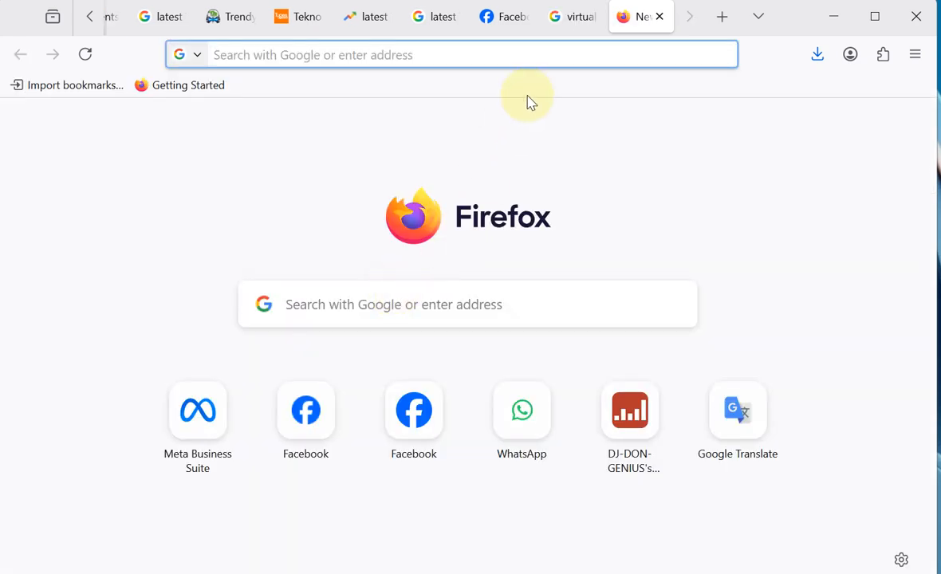
mouse_move(579, 34)
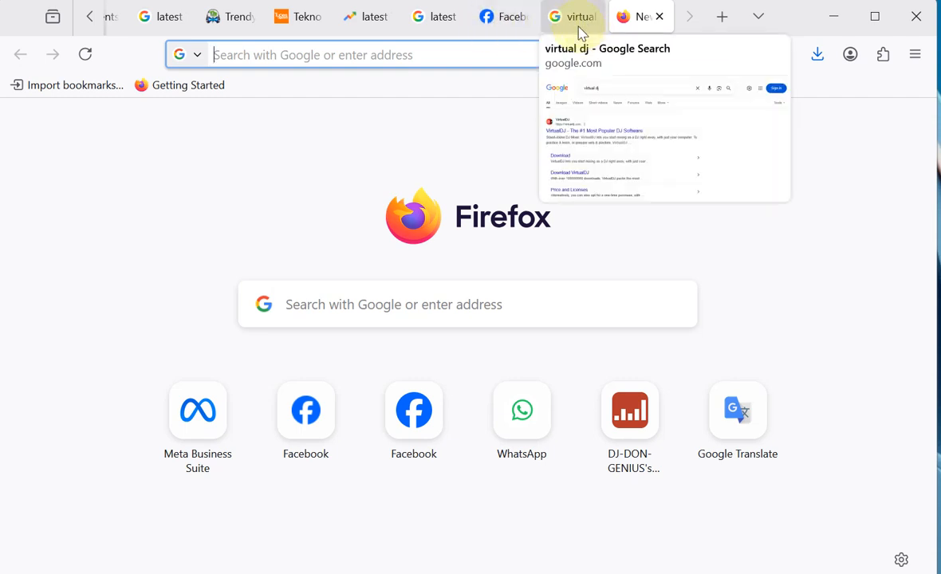
left_click(567, 22)
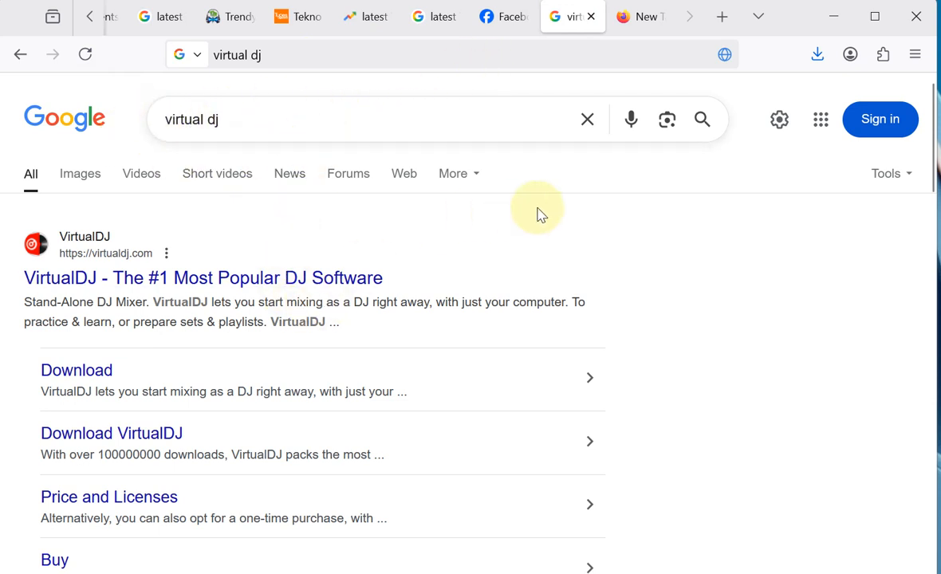
left_click(842, 12)
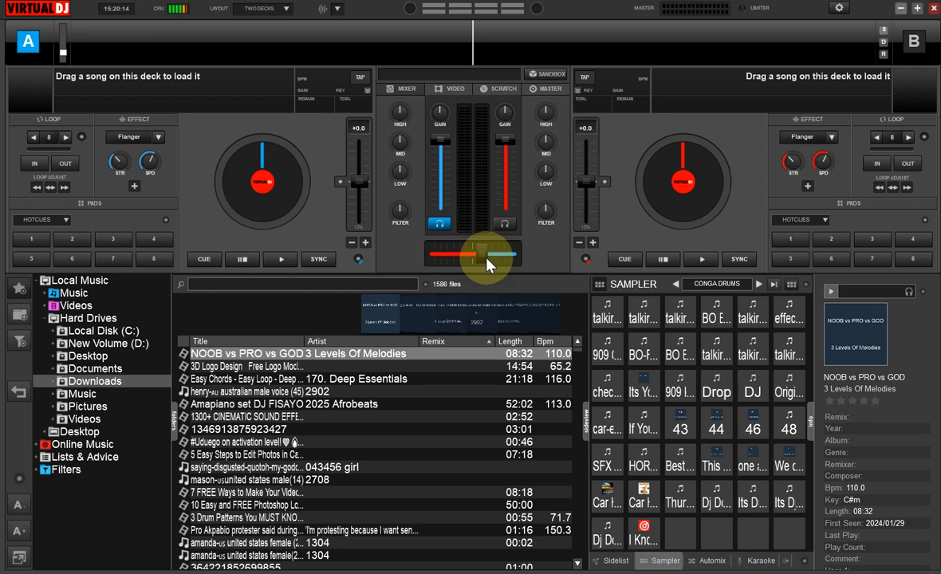
Step: Sweep the crossfader and deck A's High and Mid EQ controls, leaving only Mid slightly above centre
left_click_drag(483, 261, 536, 265)
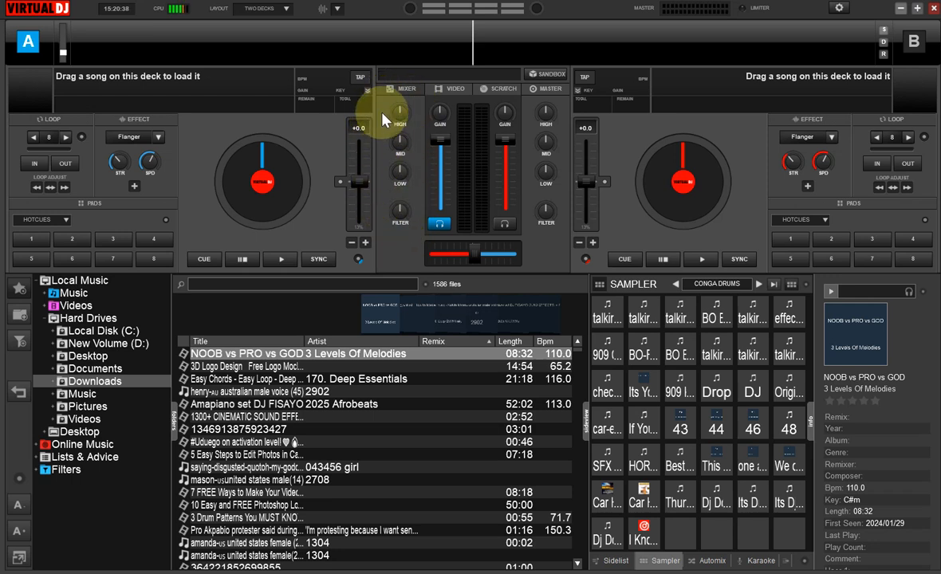
mouse_move(400, 114)
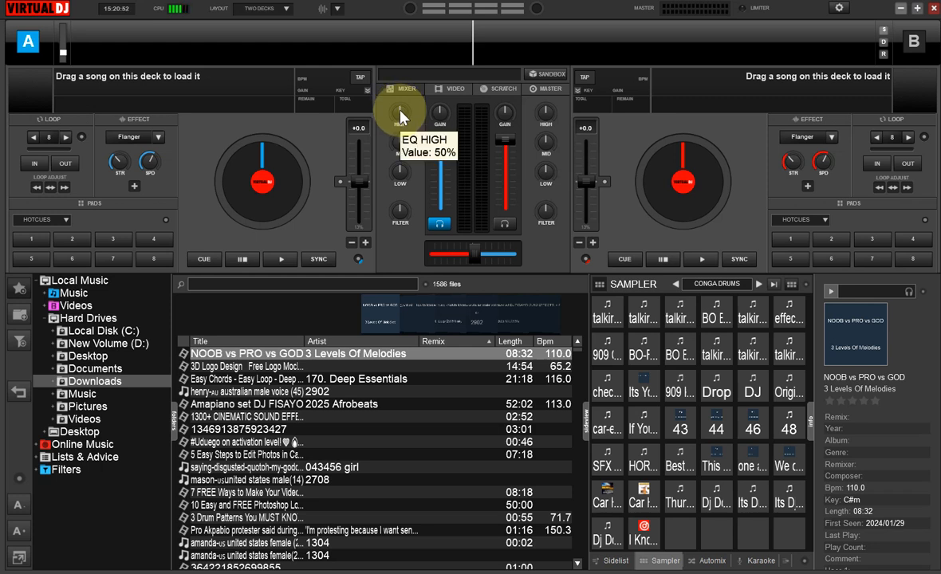
left_click_drag(400, 111, 384, 132)
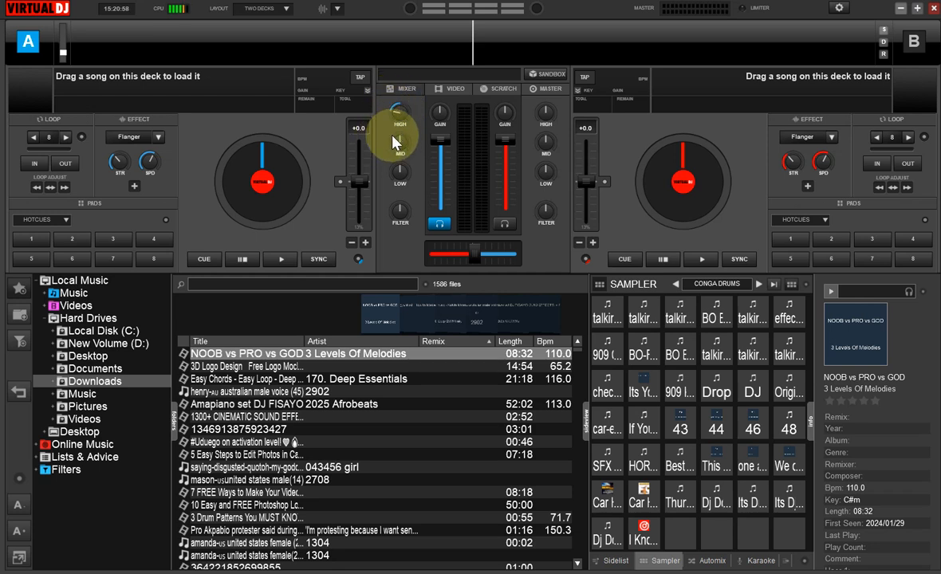
left_click_drag(391, 140, 391, 117)
left_click_drag(389, 147, 393, 106)
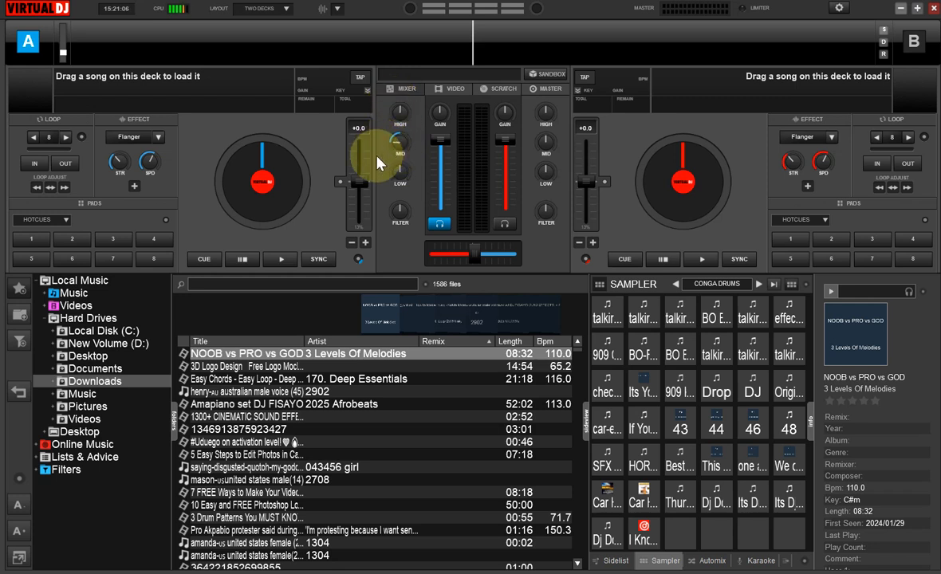
left_click(398, 146)
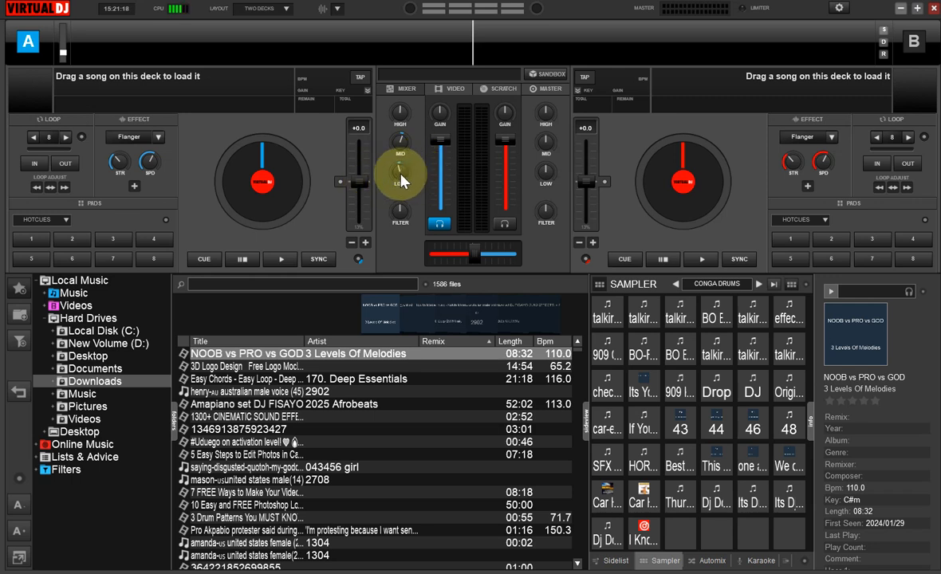
left_click(400, 142)
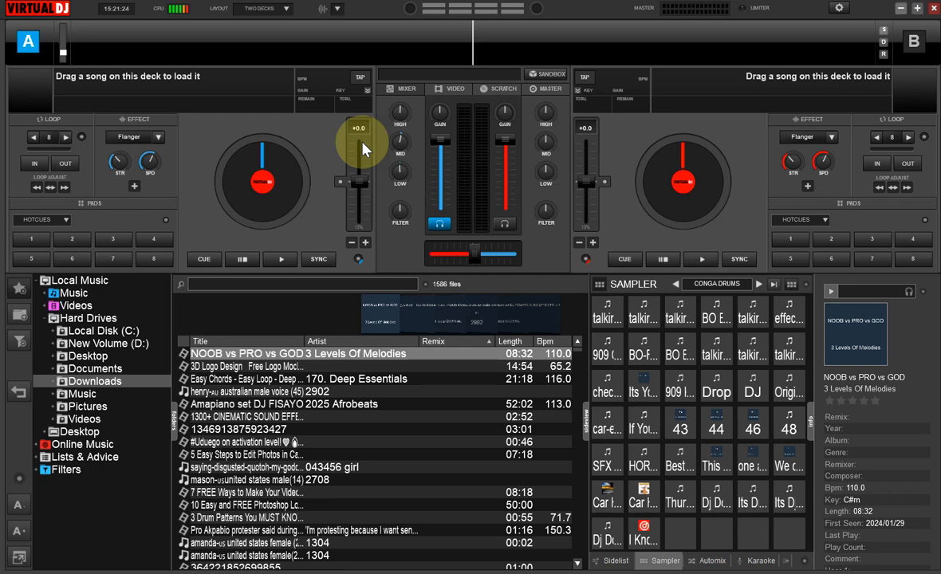
Step: Set the pitch of deck A to +0.3 and the pitch of deck B to -6.7
mouse_move(363, 149)
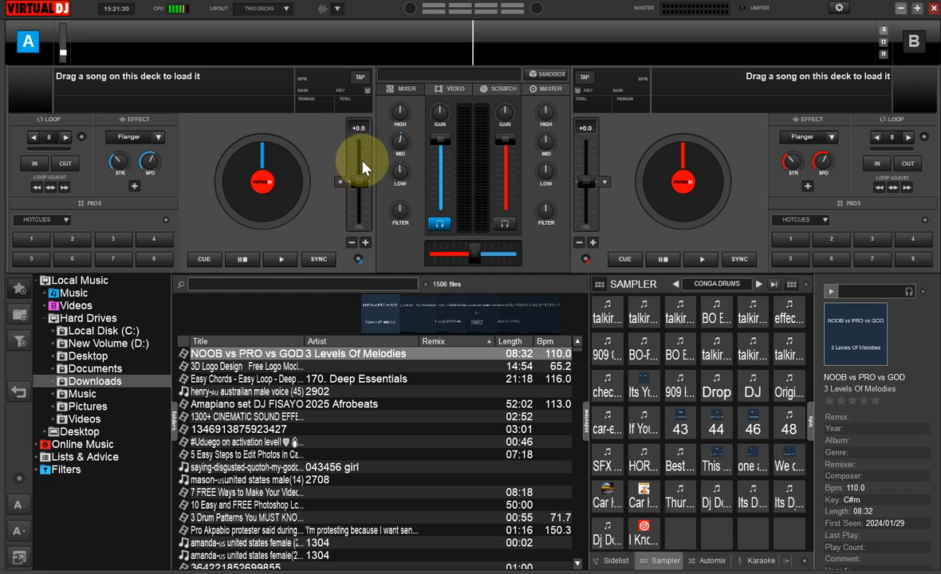
mouse_move(364, 177)
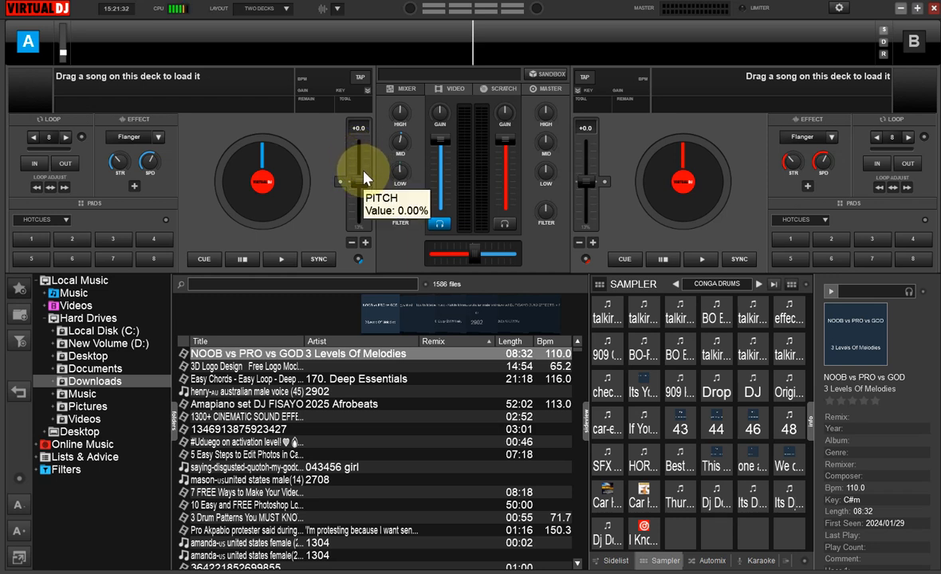
scroll(363, 187, "up", 1)
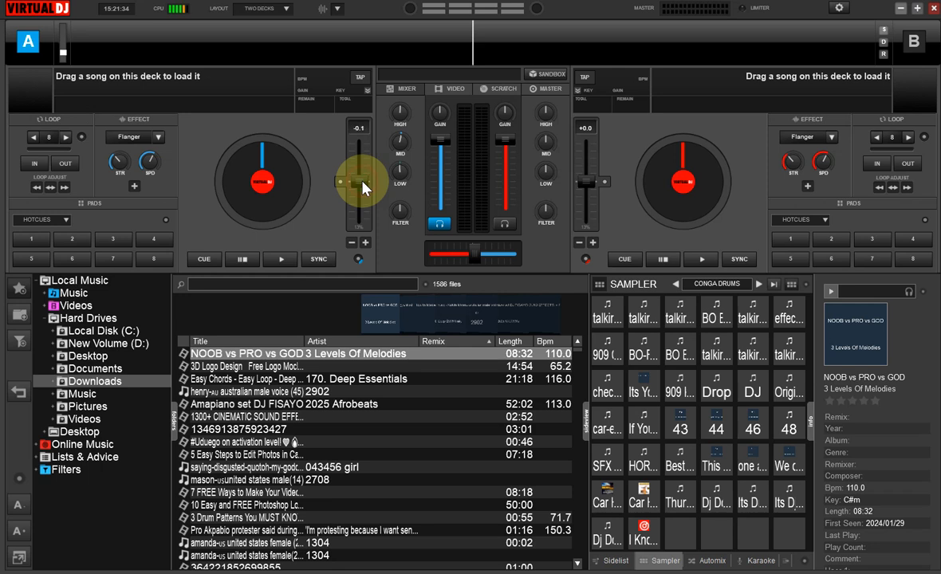
mouse_move(363, 183)
left_mouse_down()
mouse_move(363, 199)
mouse_move(363, 161)
mouse_move(363, 188)
left_mouse_up()
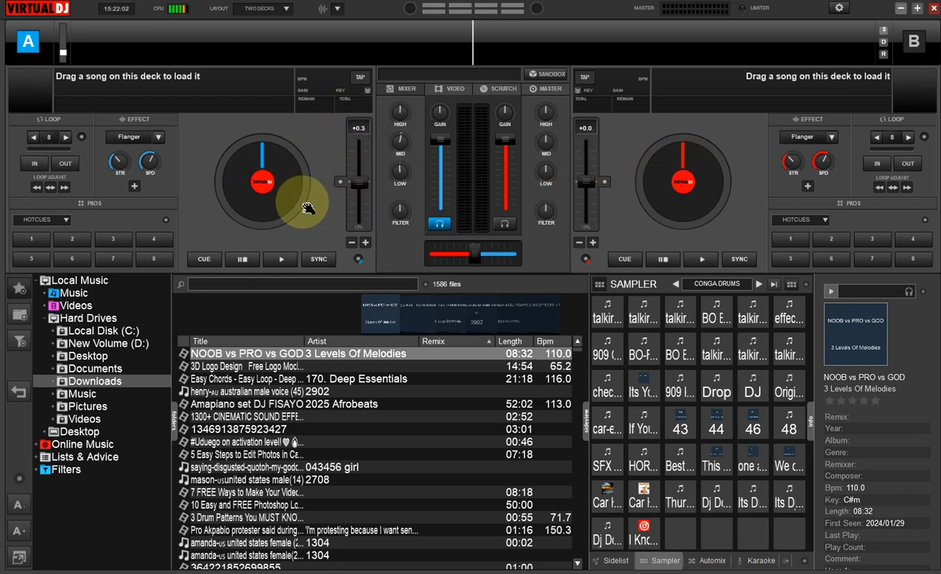
left_click_drag(595, 180, 594, 175)
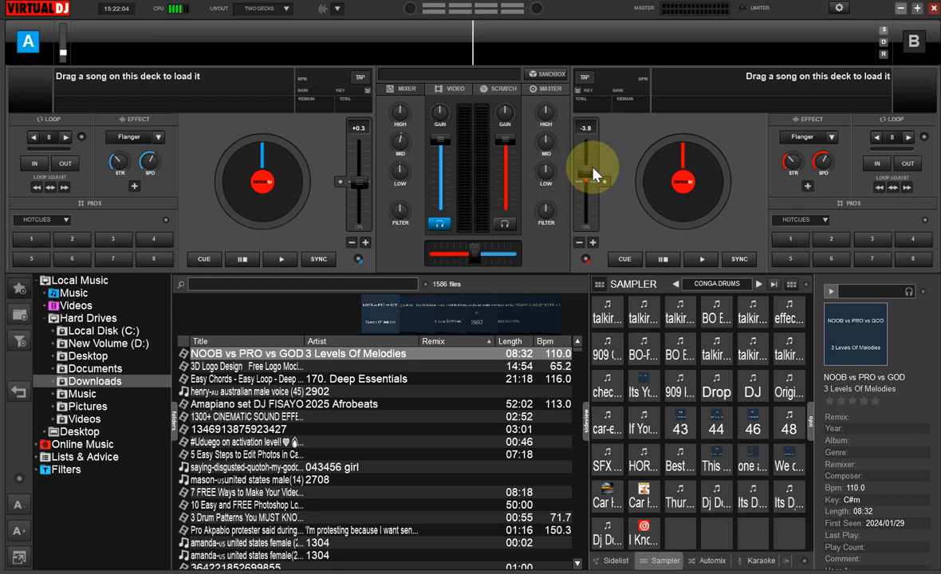
Step: Try the Flanger effect on deck B, check the list of available deck effects, and turn the effect off
left_click(804, 137)
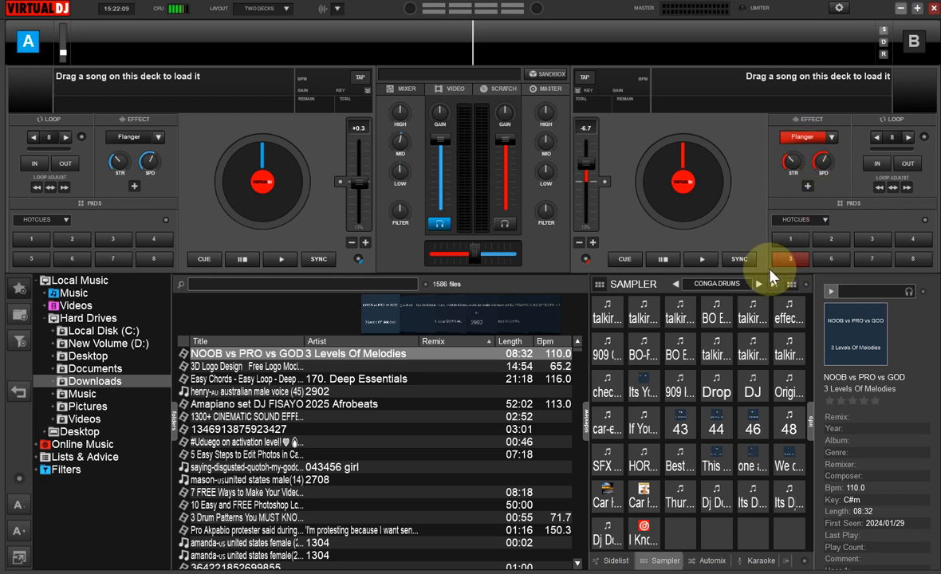
left_click(834, 138)
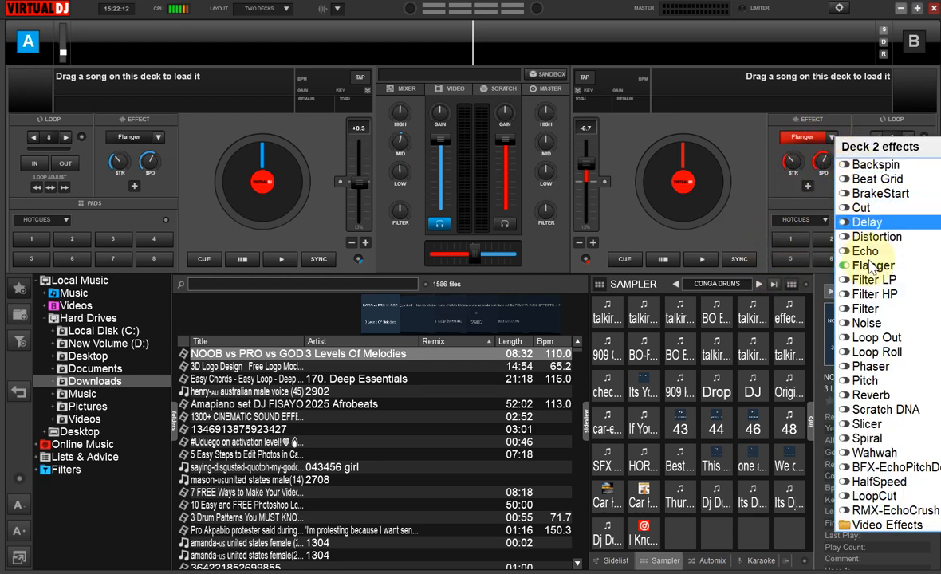
left_click(756, 185)
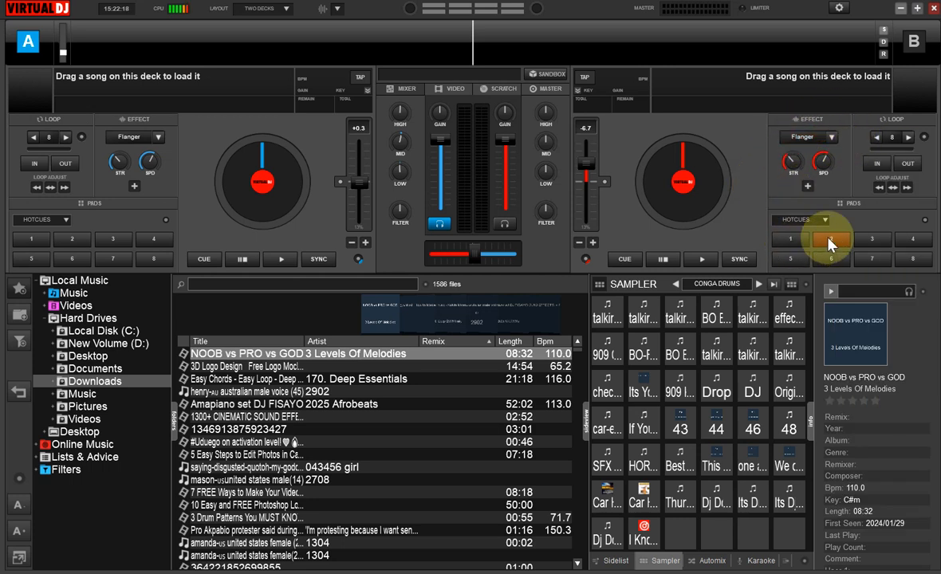
left_click(908, 242)
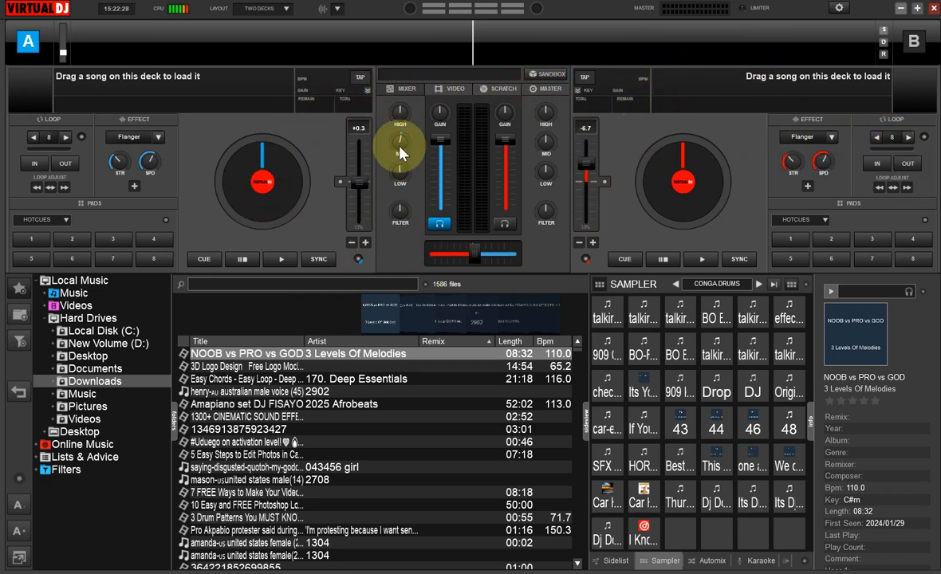
Step: Set the pitch of deck B to -1.0
left_click_drag(595, 164, 591, 181)
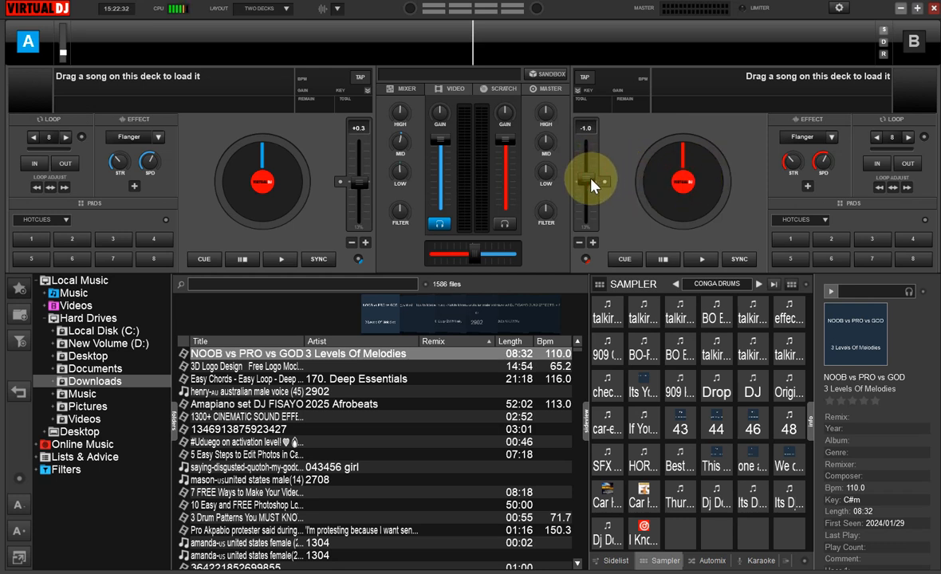
mouse_move(591, 183)
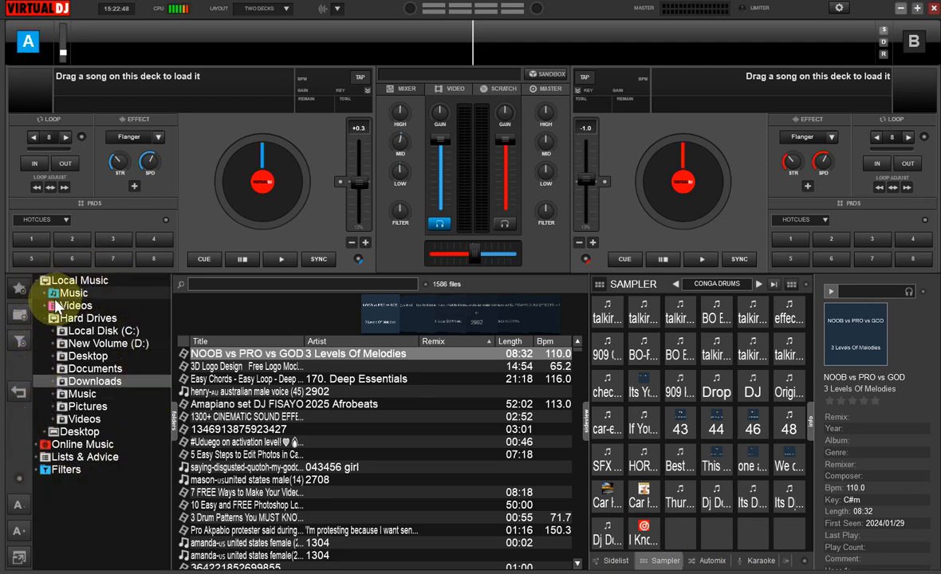
Step: Open the "Djs Music Tracks 147 Top" folder inside Downloads and load the track GIDDEM onto deck A
left_click(51, 382)
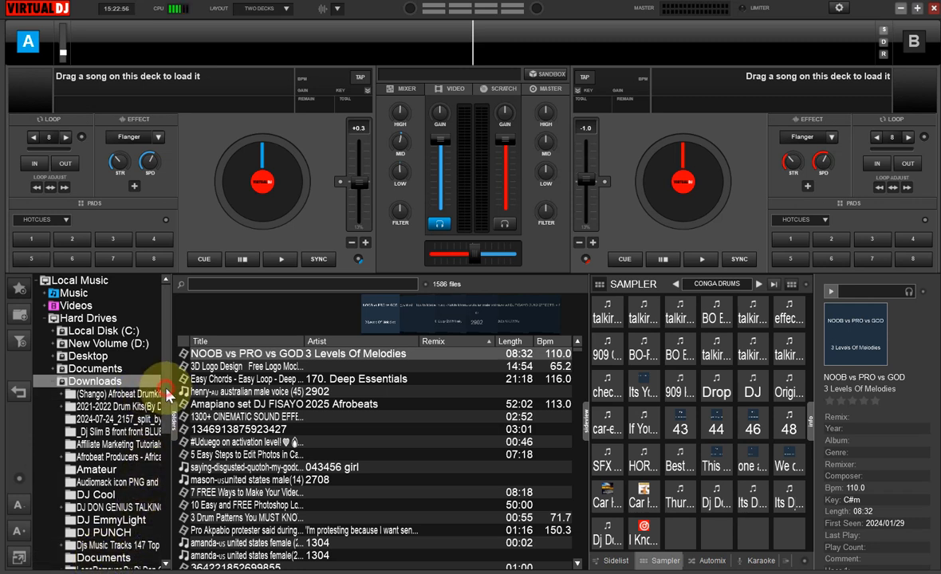
left_click_drag(165, 394, 167, 494)
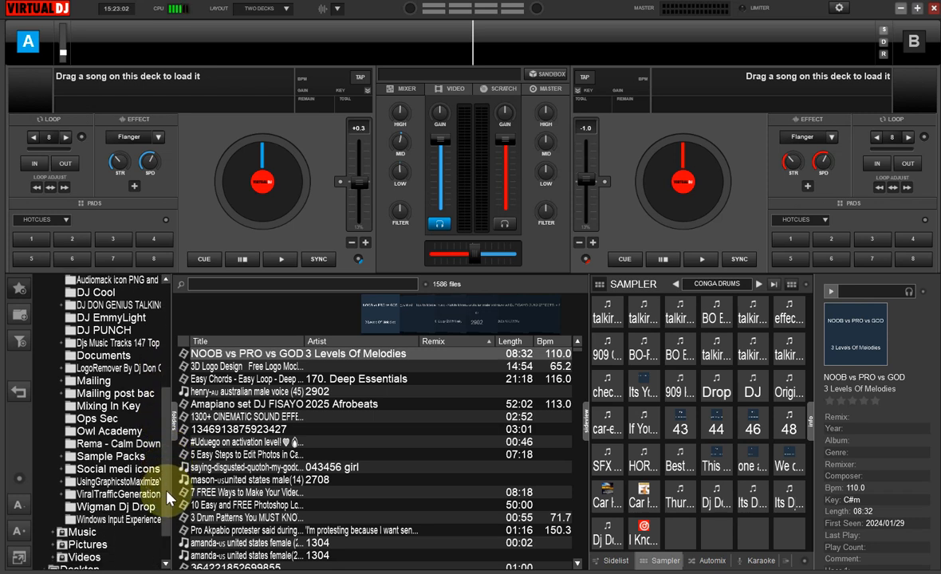
left_click_drag(167, 493, 159, 462)
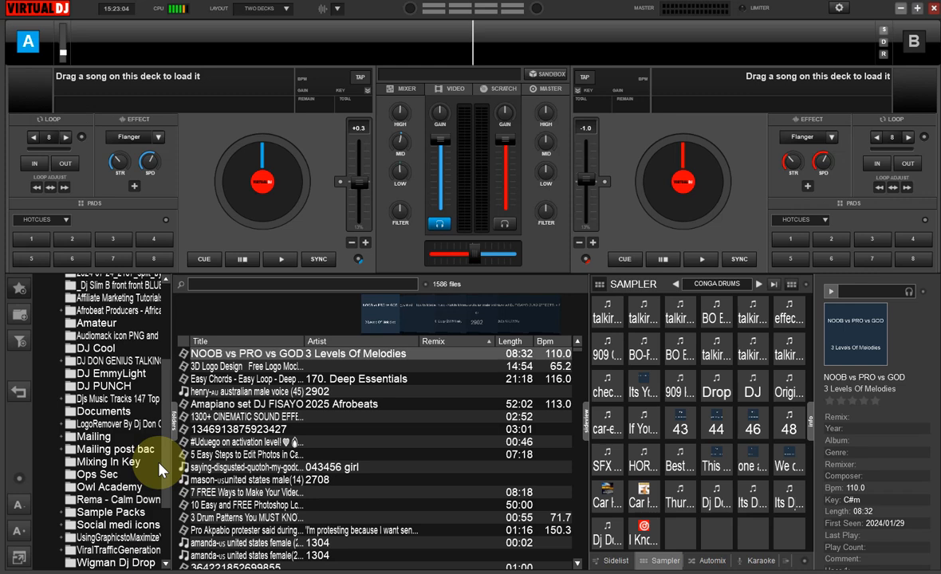
left_click(68, 399)
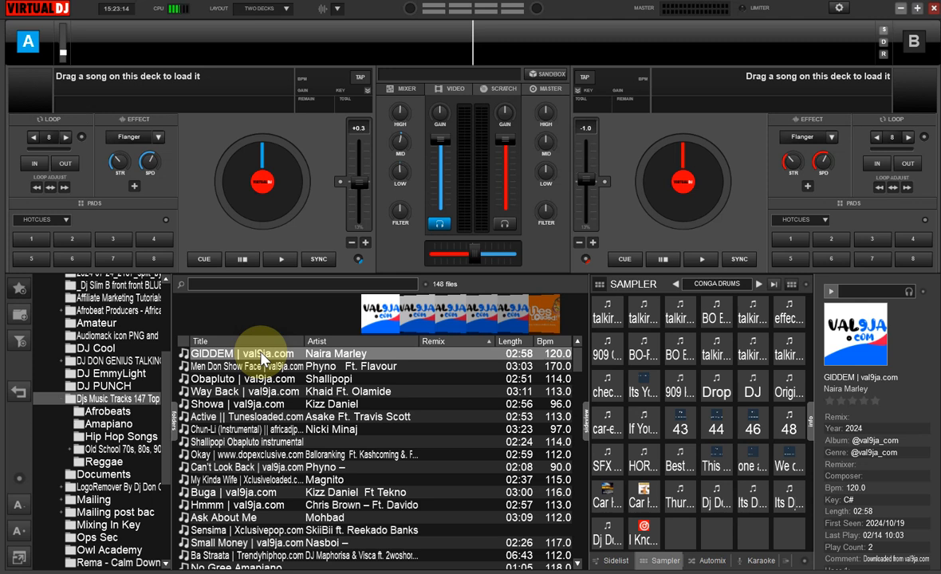
left_click_drag(263, 357, 265, 210)
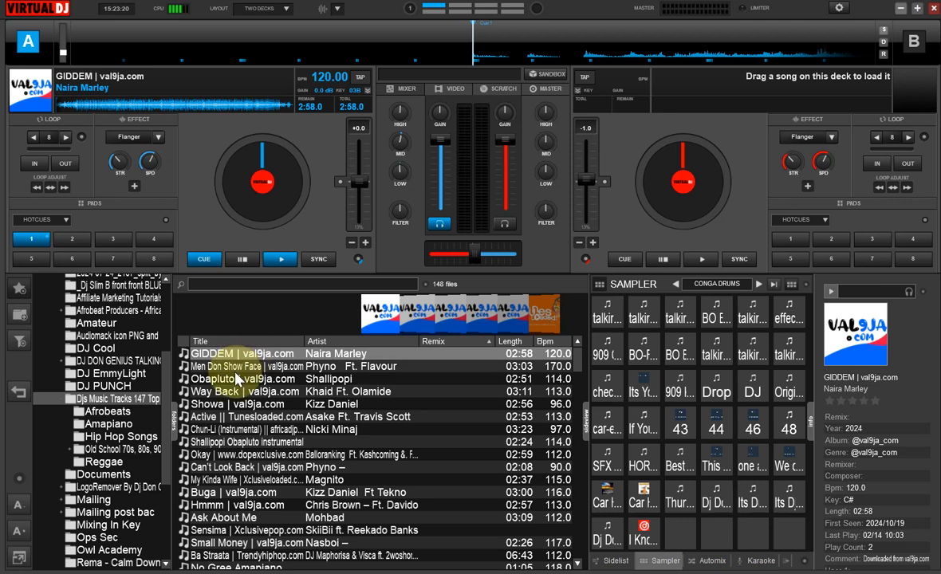
Step: Cycle the side view from Sampler to Karaoke and switch the central mixer section to the Scratch view
key("Tab")
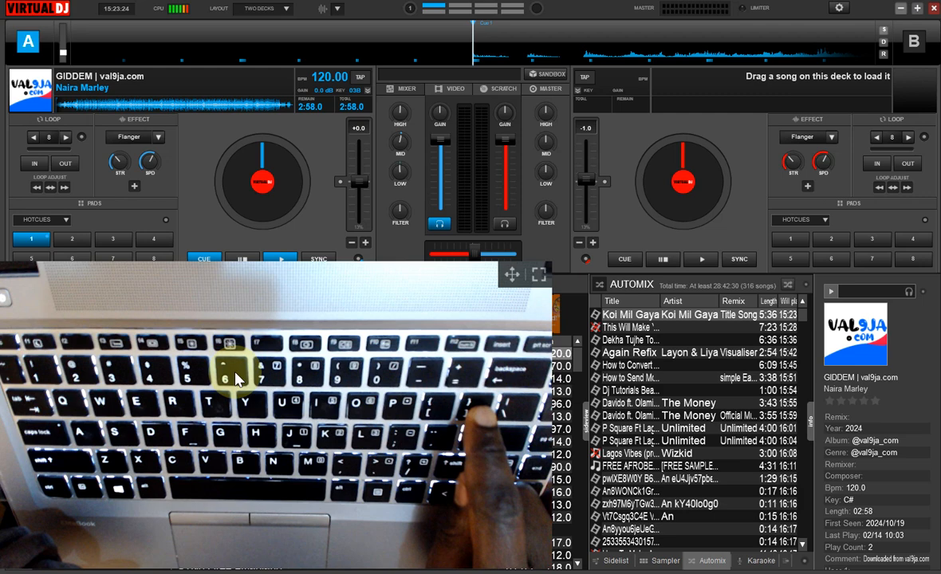
key("Tab")
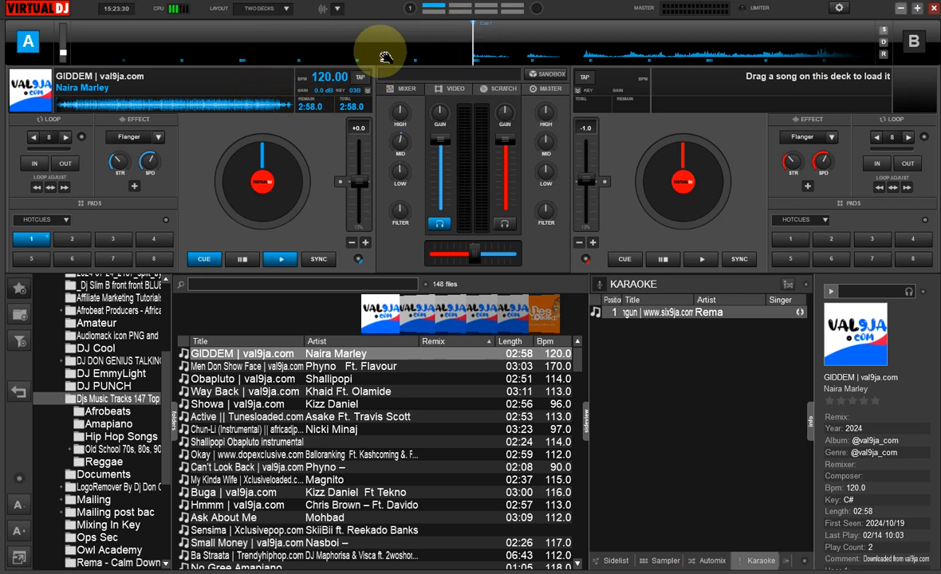
left_click(496, 88)
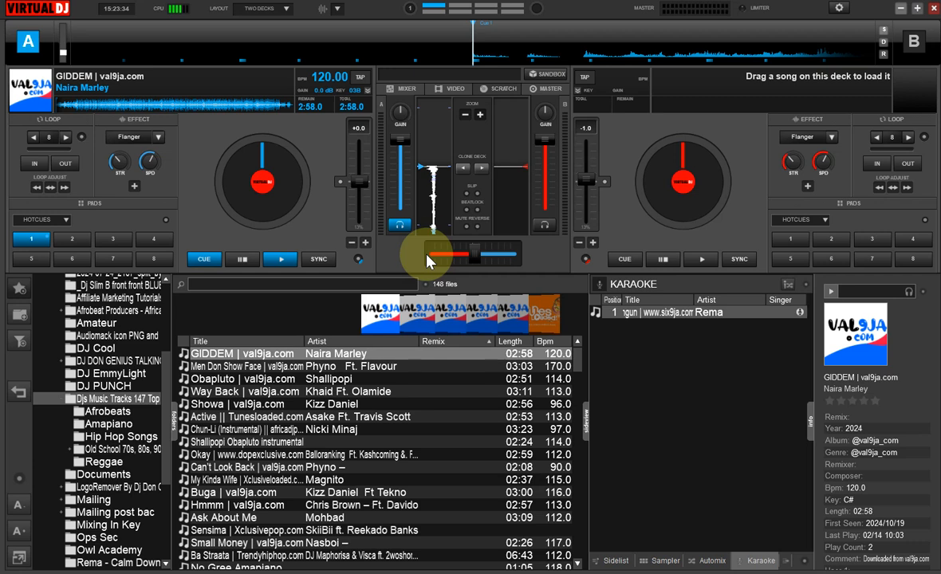
Step: Scrub deck A's track forward on the scratch waveform to 2:57.6 remaining and zoom the waveform in and out
left_click_drag(437, 203, 462, 86)
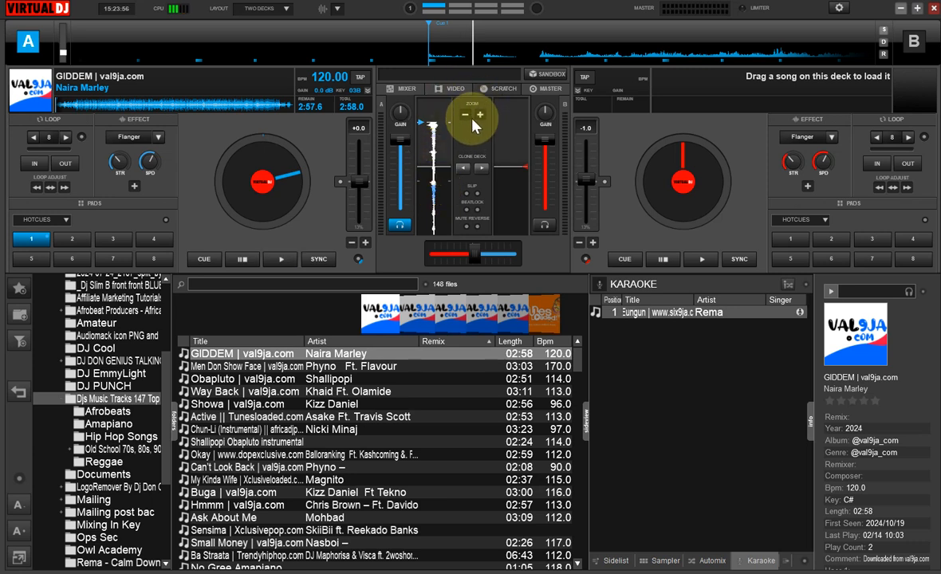
left_click(480, 119)
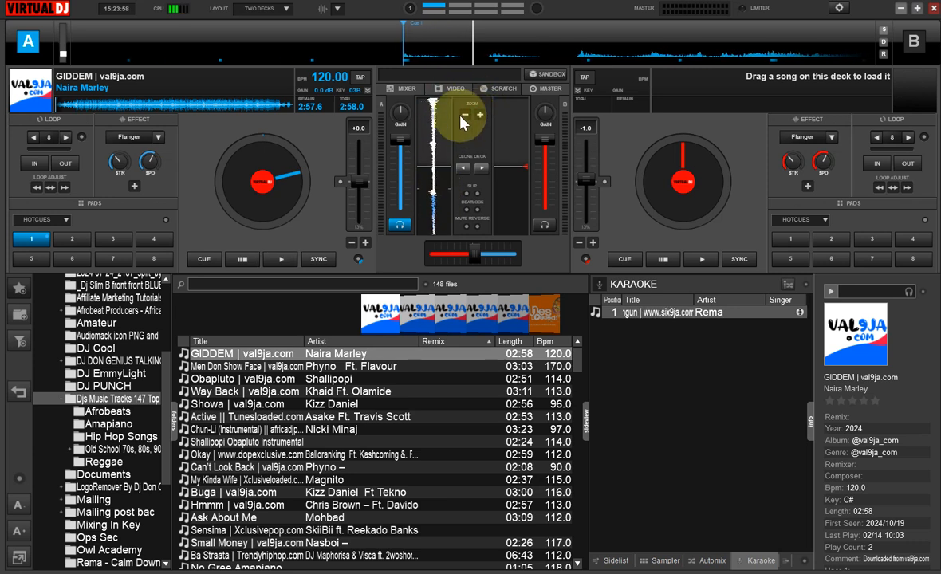
left_click(464, 117)
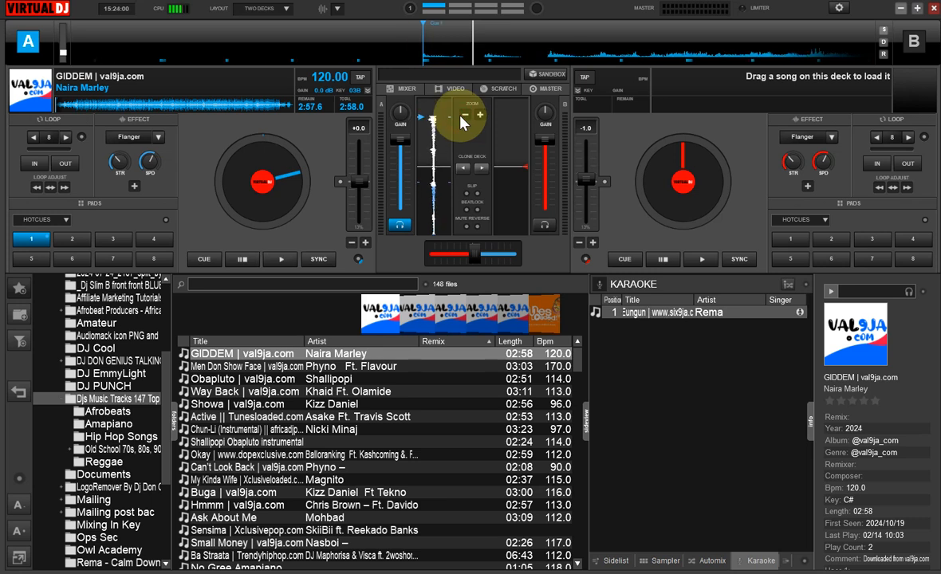
left_click(479, 117)
left_click(469, 116)
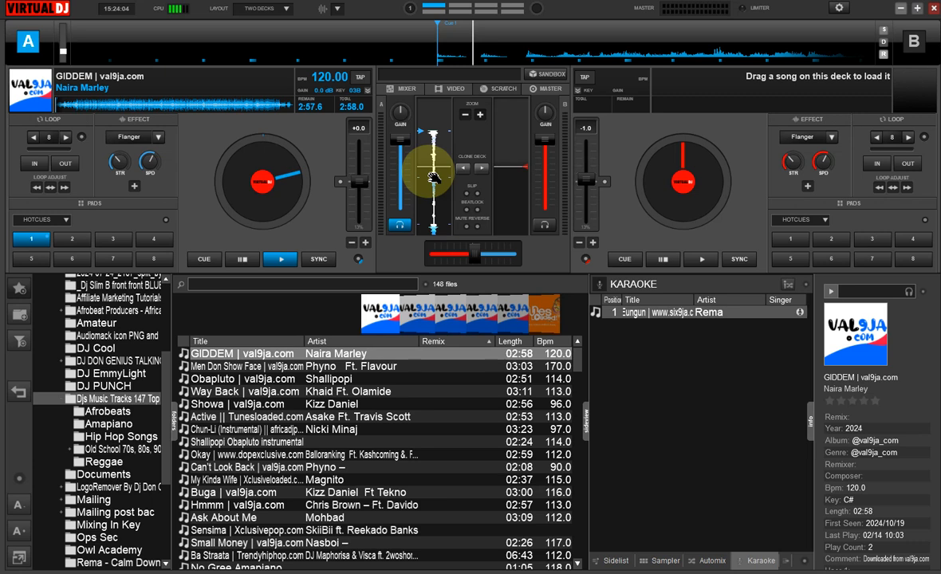
Step: Examine the Keyboard mapping on the Controllers settings page, and close the settings
left_click_drag(433, 177, 433, 179)
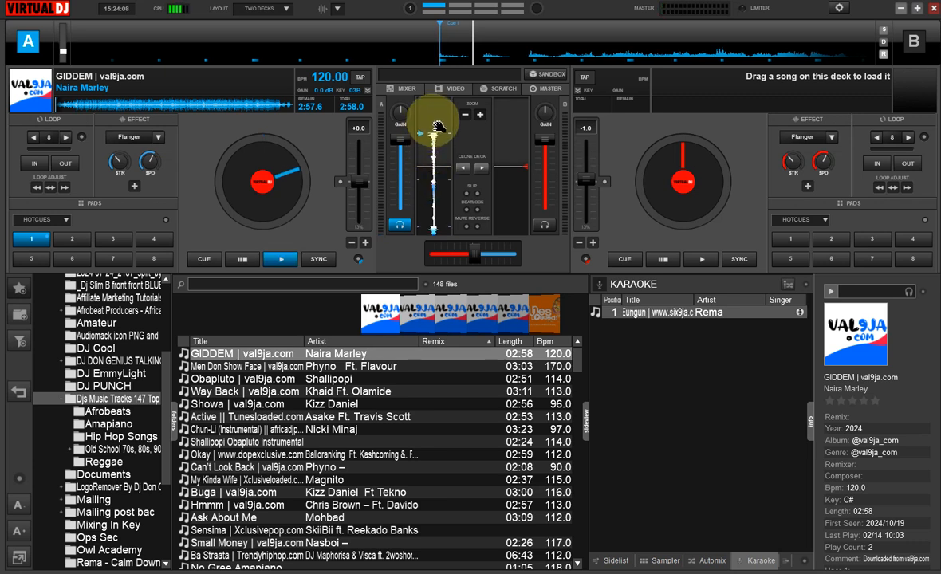
left_click(839, 12)
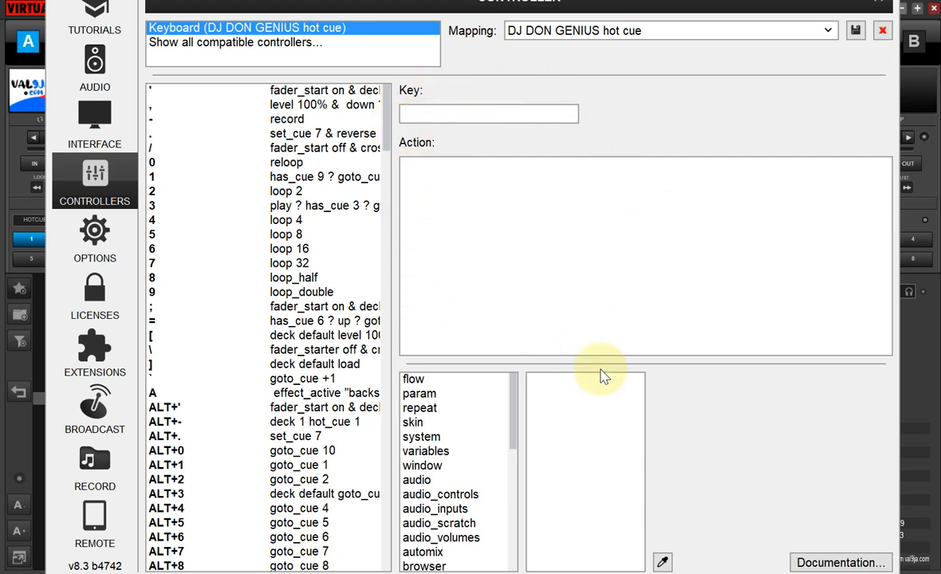
left_click(108, 172)
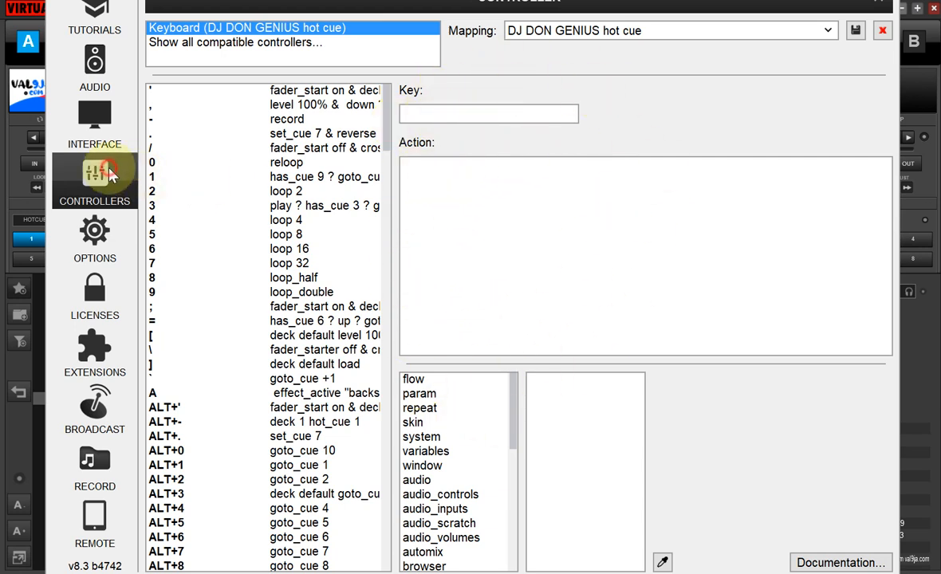
left_click(109, 174)
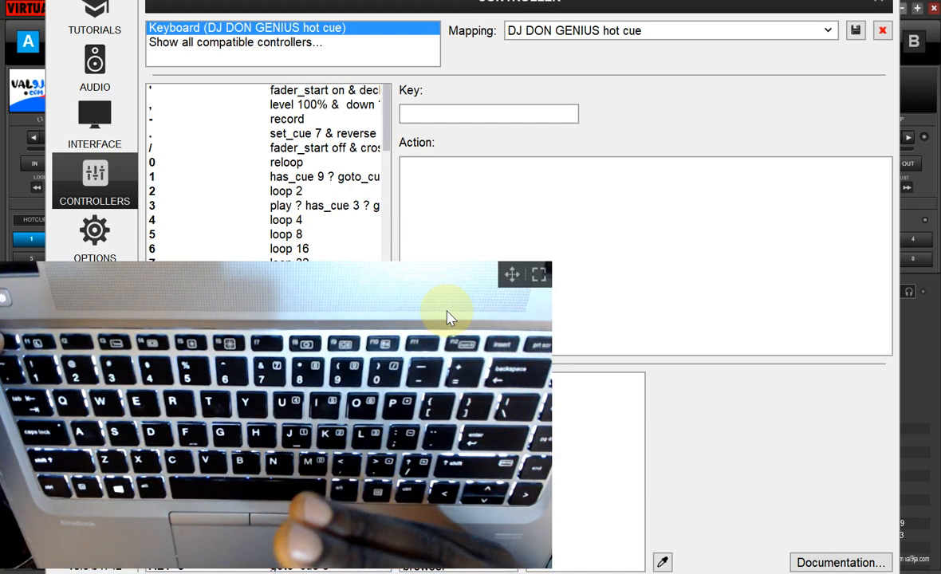
key("Escape")
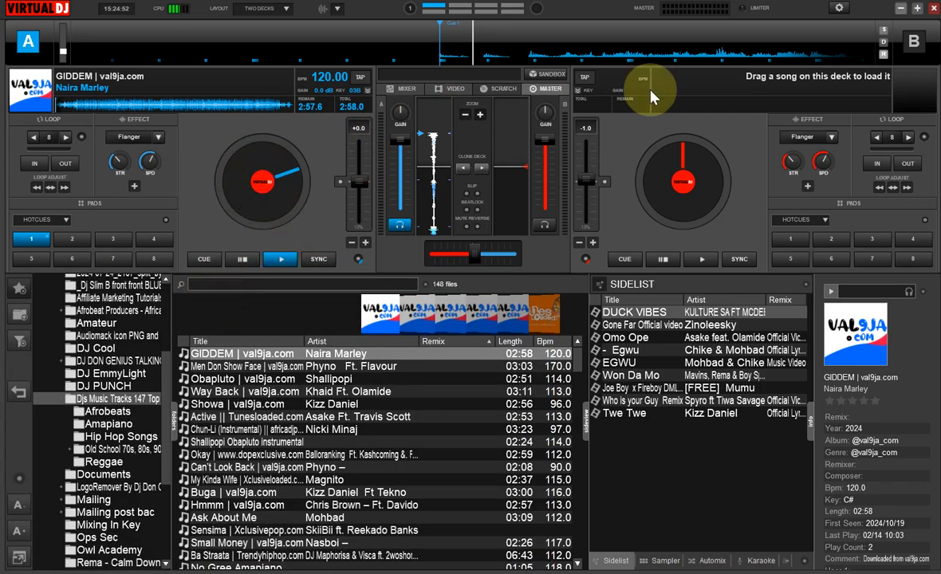
Step: Display the full Options settings list by clearing its search filter, and close the settings
left_click(840, 8)
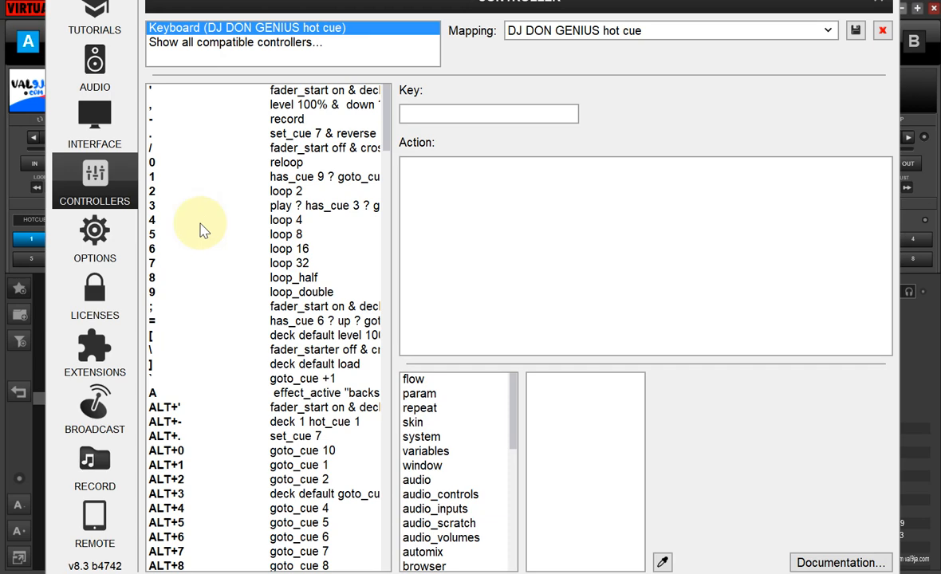
left_click(97, 256)
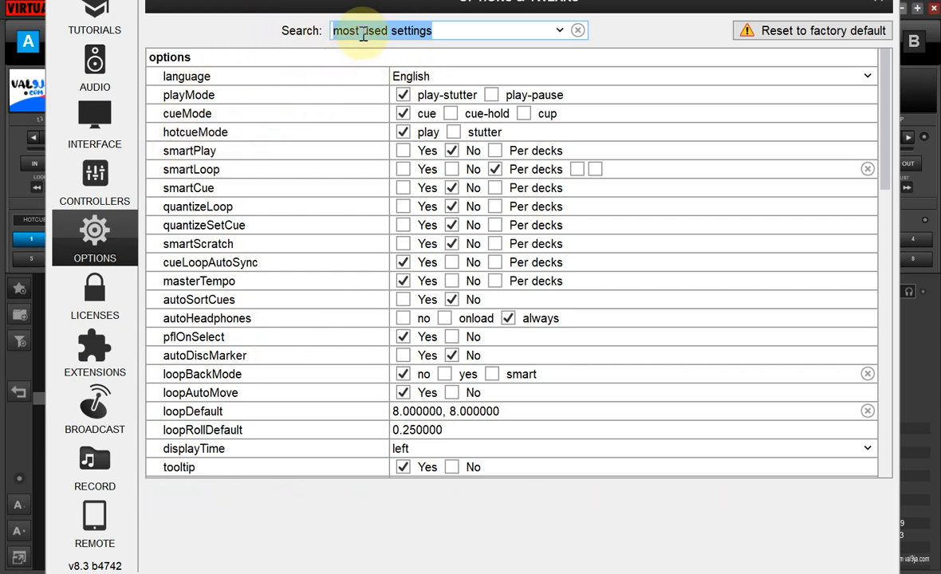
key("BackSpace")
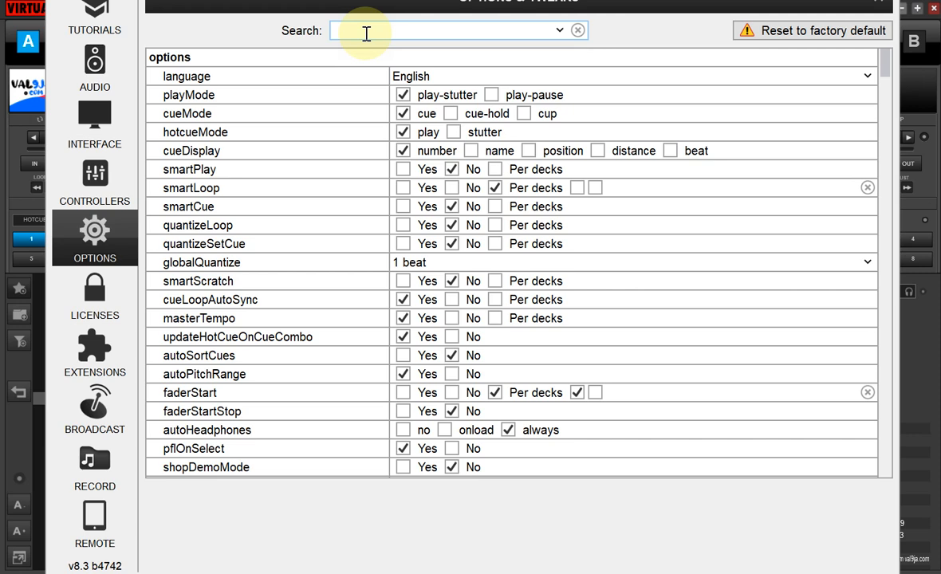
key("Escape")
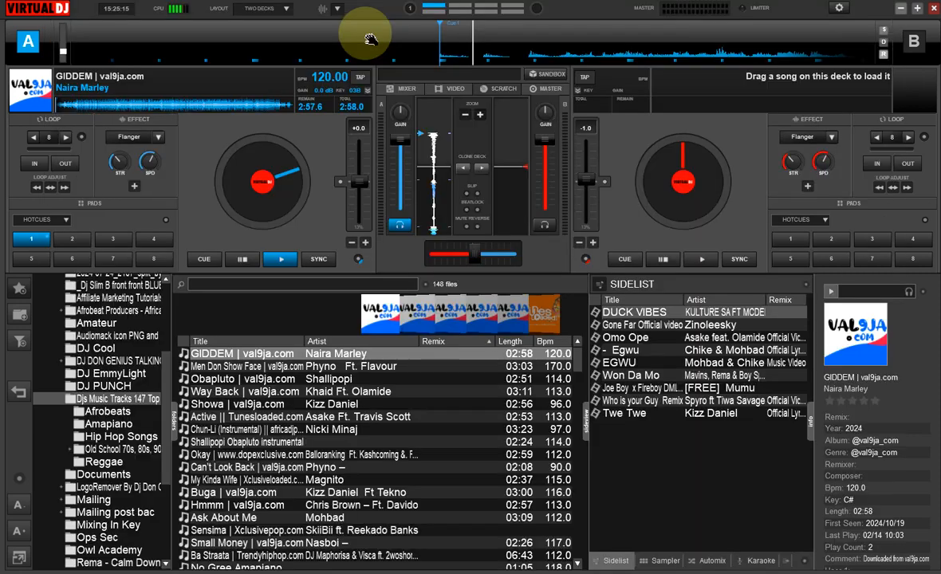
Step: Switch to the media player and play the audio cable video, pausing and resuming it around the RCA and 3.5mm connections
left_click(546, 227)
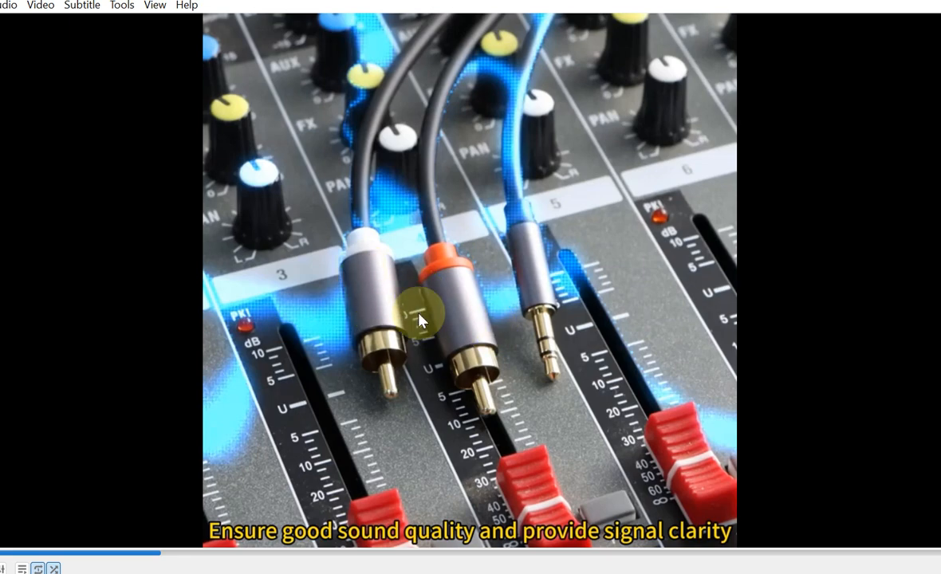
key("space")
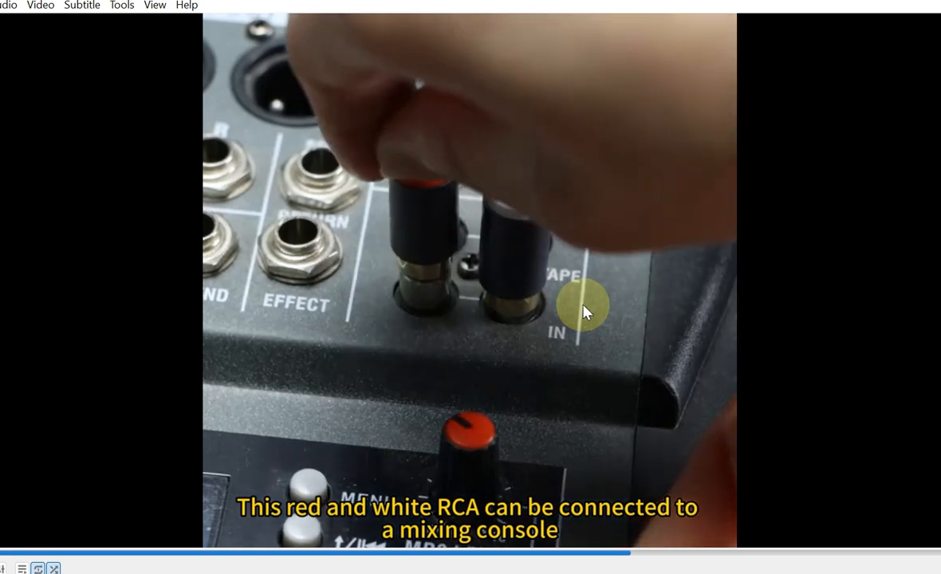
left_click(583, 305)
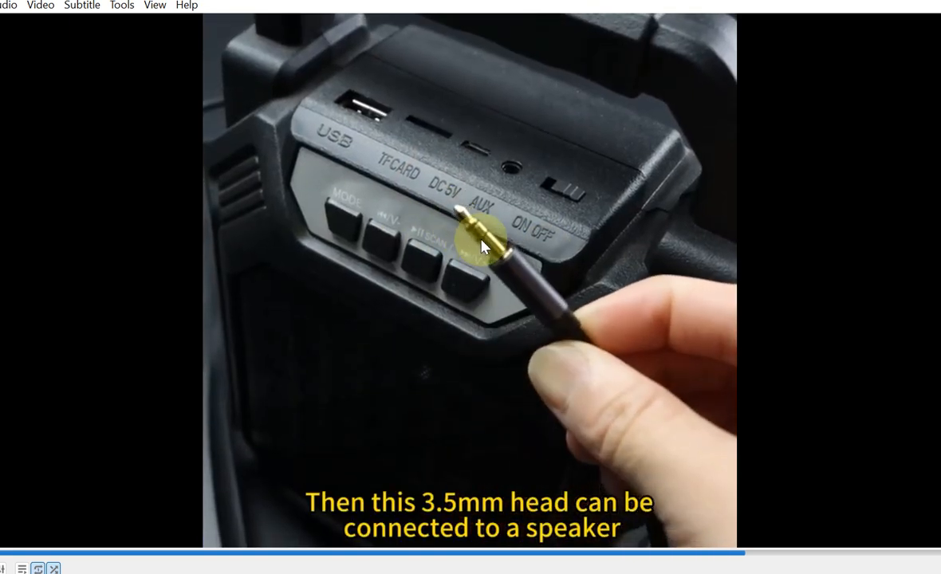
key("space")
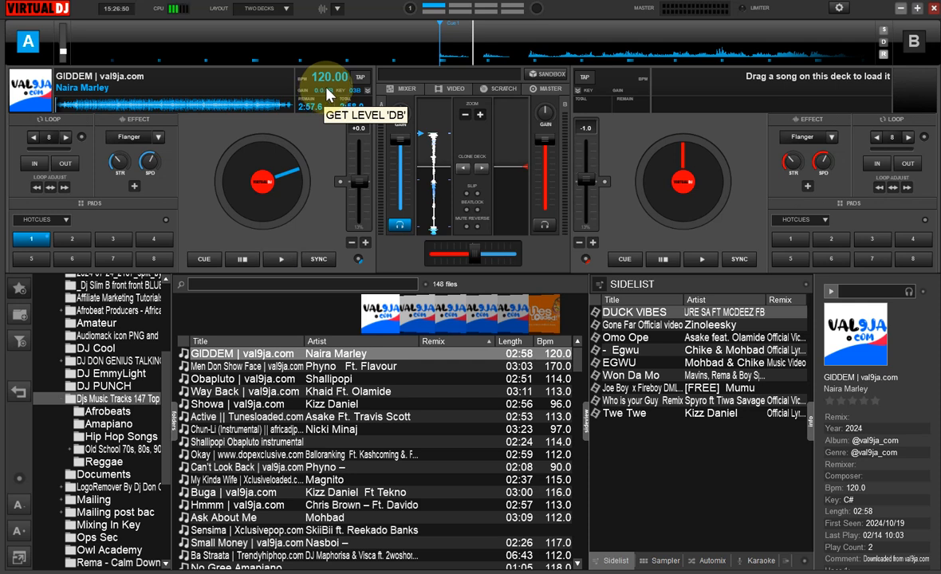
Step: Cycle the central section through the Mixer and Video views and return it to the Scratch view
left_click(418, 93)
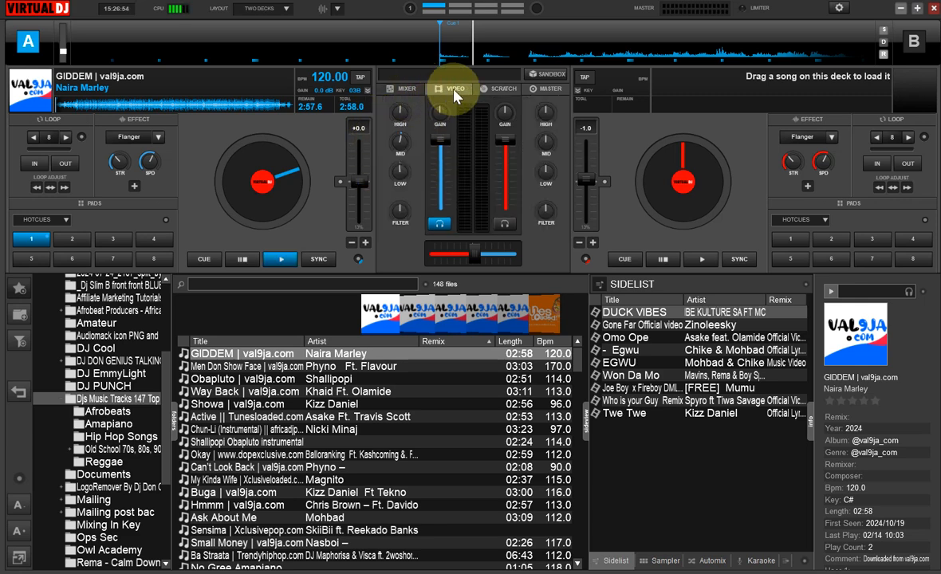
left_click(453, 92)
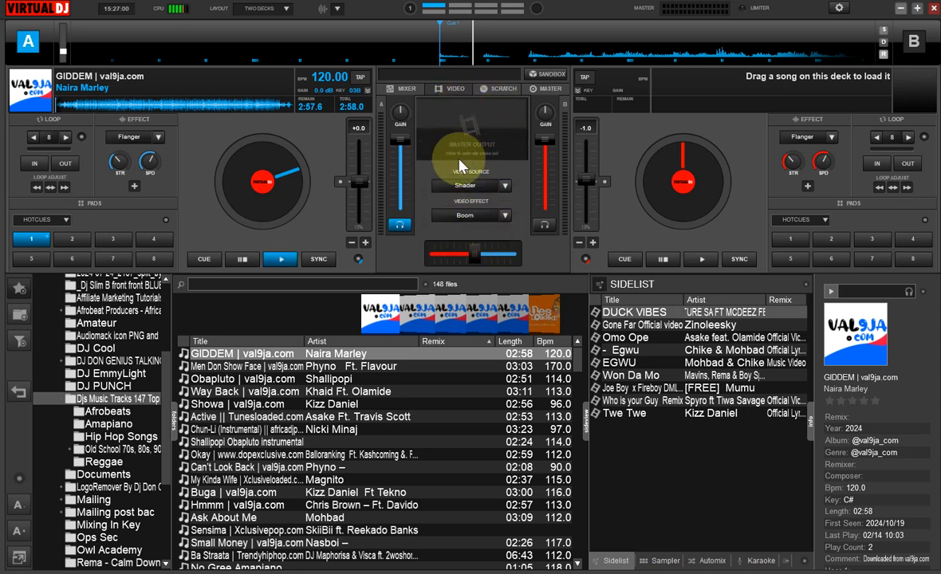
mouse_move(402, 110)
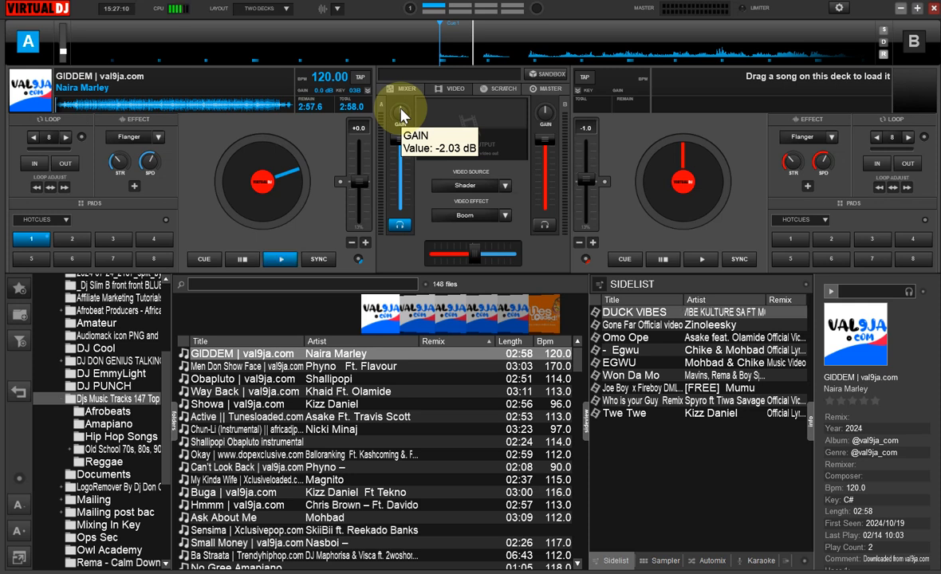
left_click(403, 88)
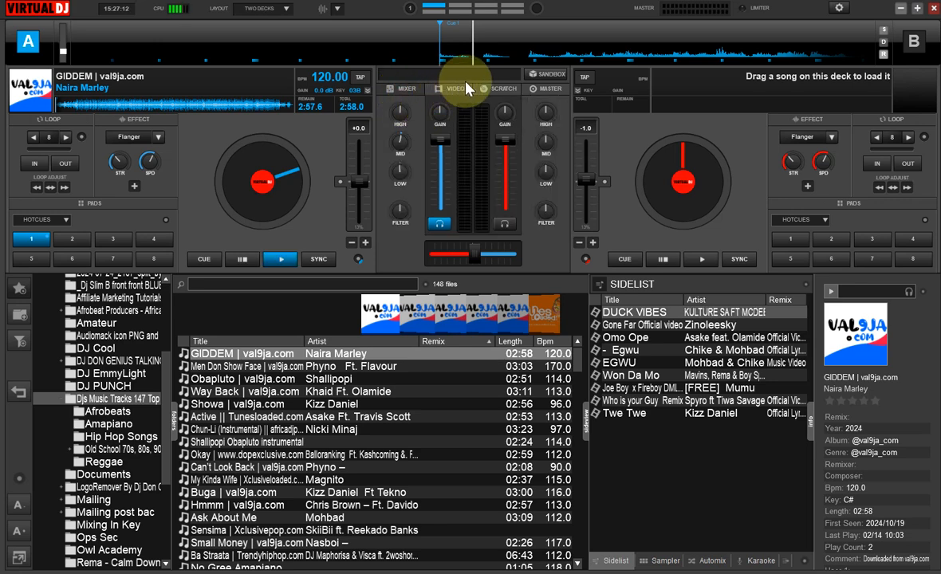
left_click(501, 88)
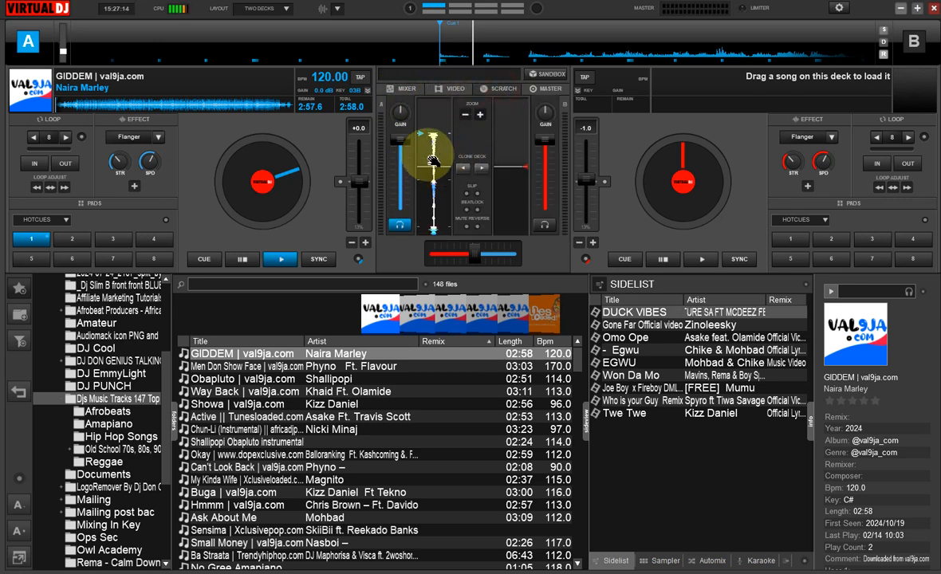
Step: Lower the volume faders of decks A and B and raise them back to full
left_click_drag(398, 142, 403, 231)
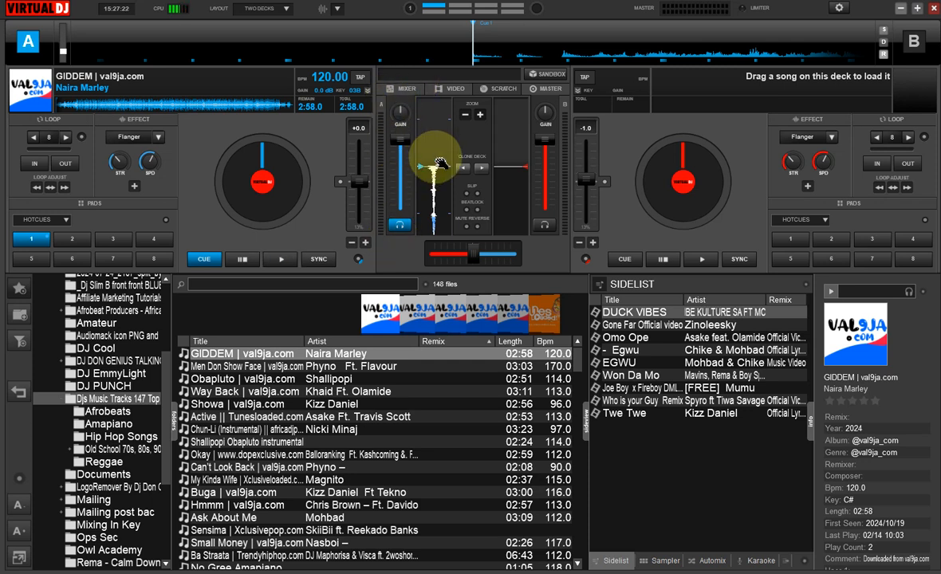
left_click_drag(549, 138, 551, 228)
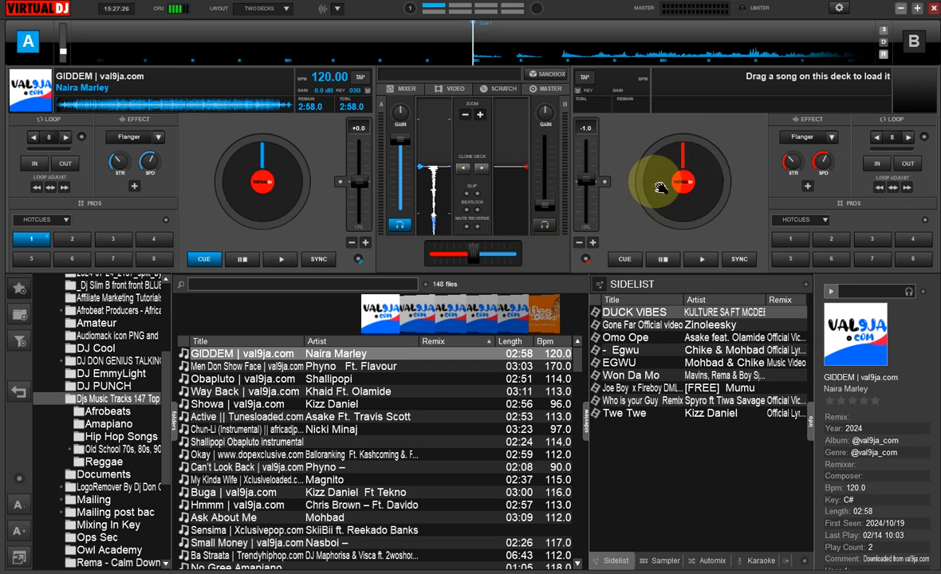
left_click_drag(549, 209, 539, 124)
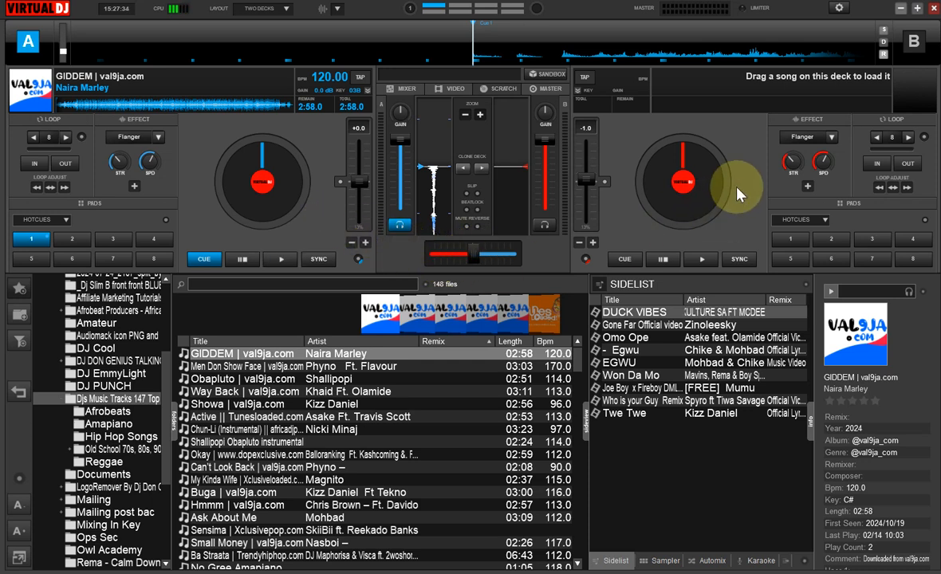
Step: Show the central section's Master view and switch it to the Mixer view
left_click(550, 91)
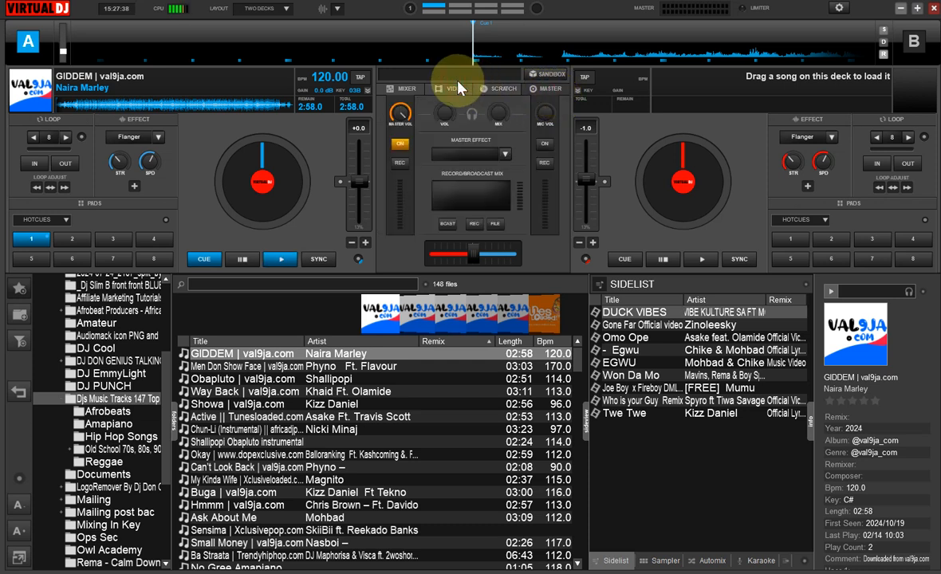
left_click(404, 86)
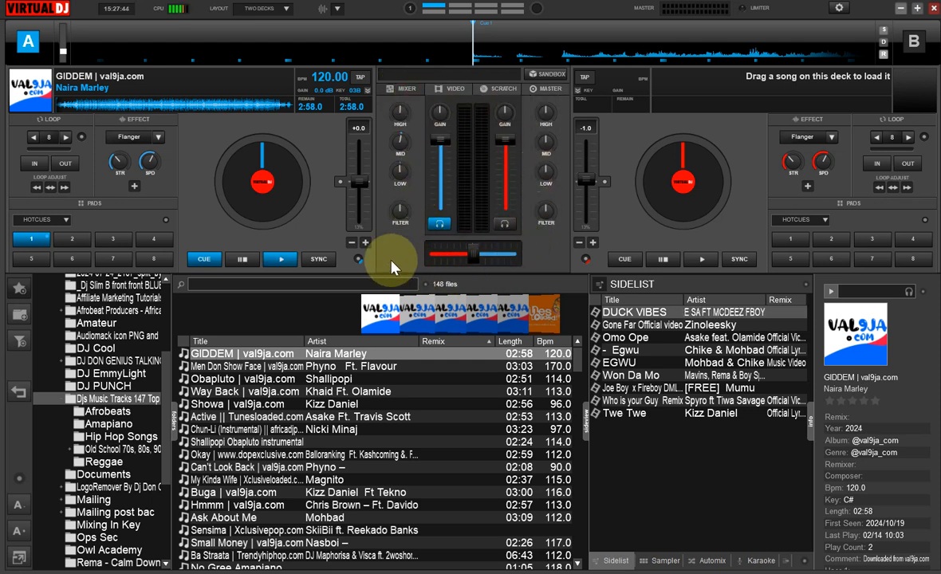
Step: Examine deck A's loop options, hot cue pad options and deck behavior options without changing any of them
left_click(82, 137)
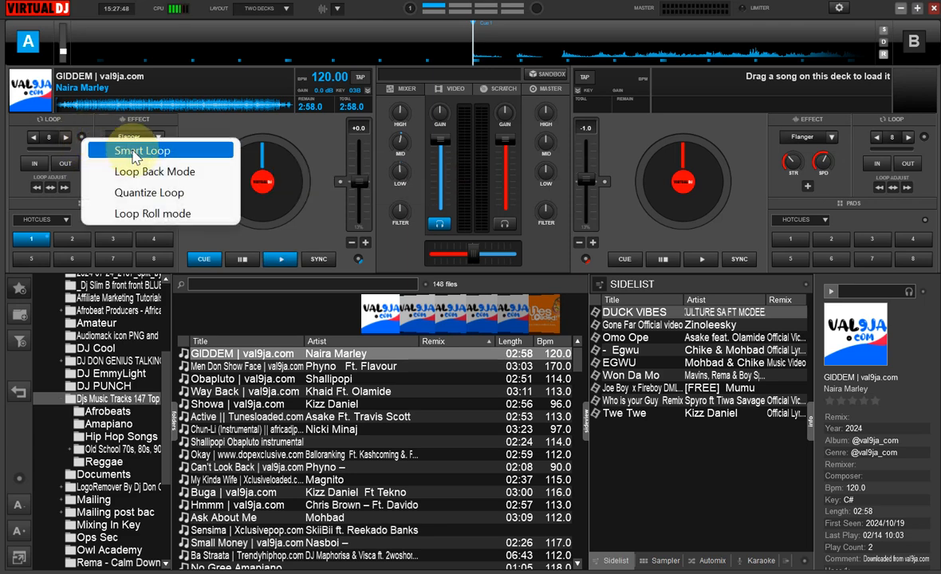
left_click(195, 118)
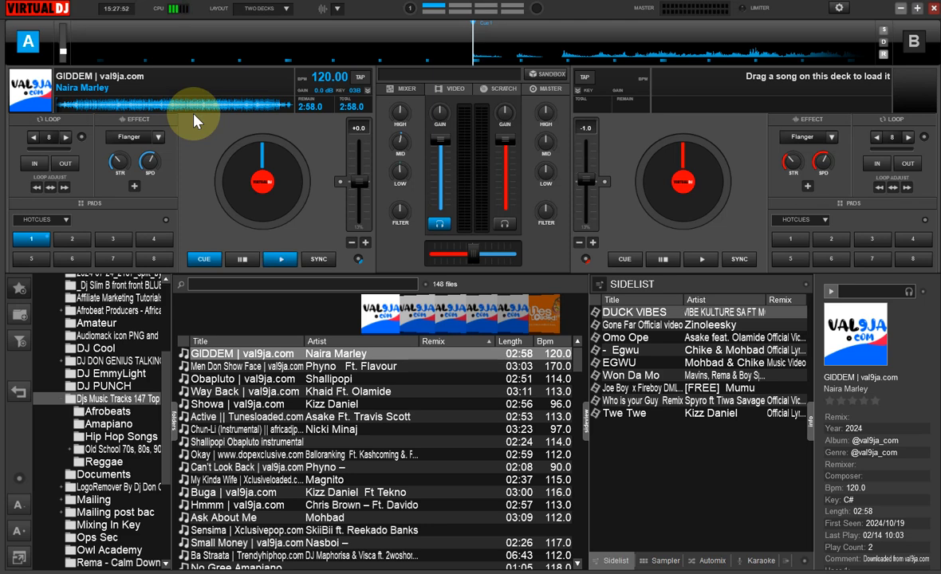
left_click(165, 220)
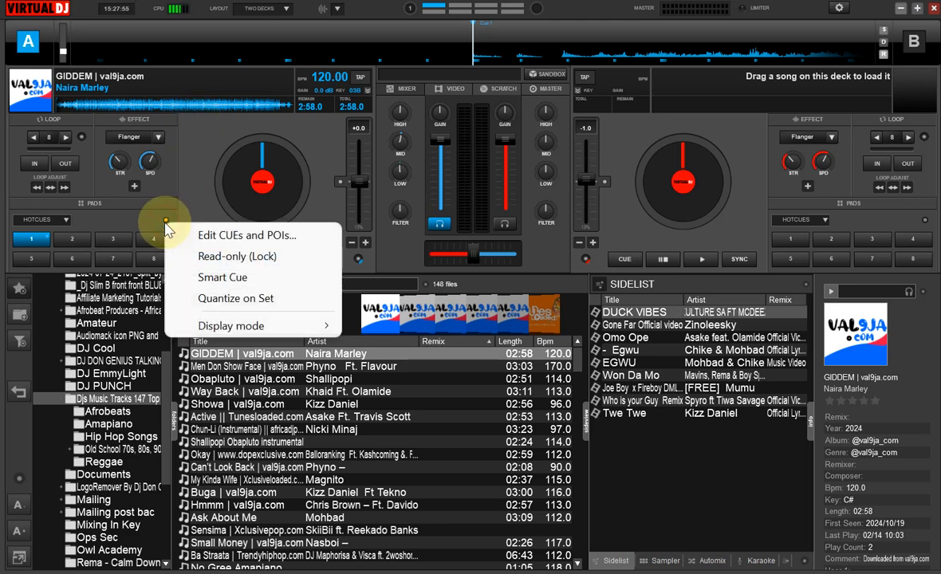
left_click(203, 134)
left_click(277, 207)
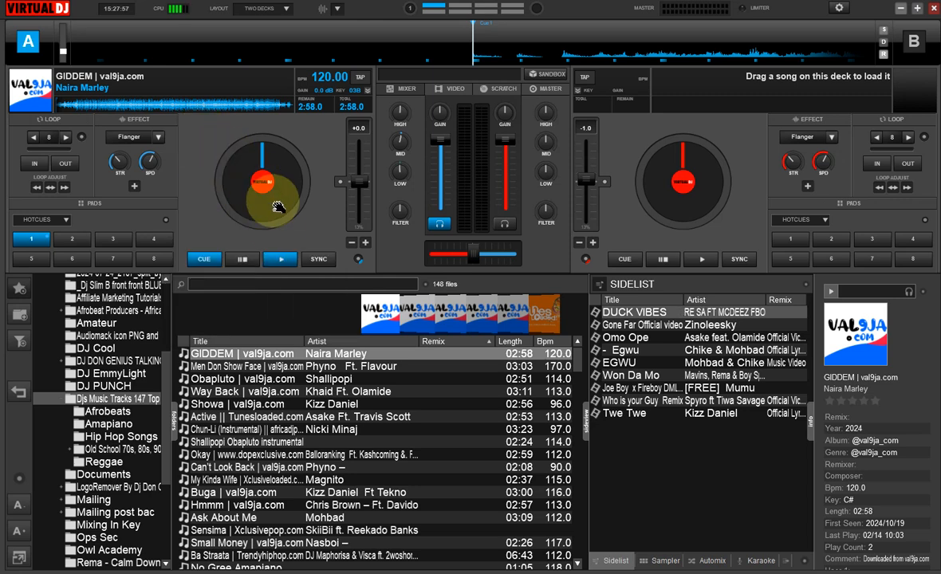
left_click(356, 258)
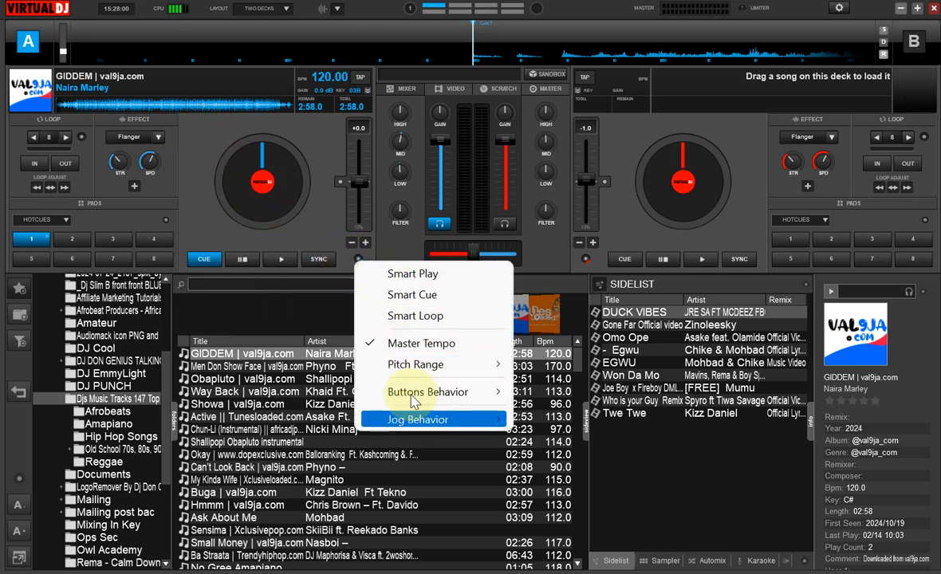
left_click(390, 215)
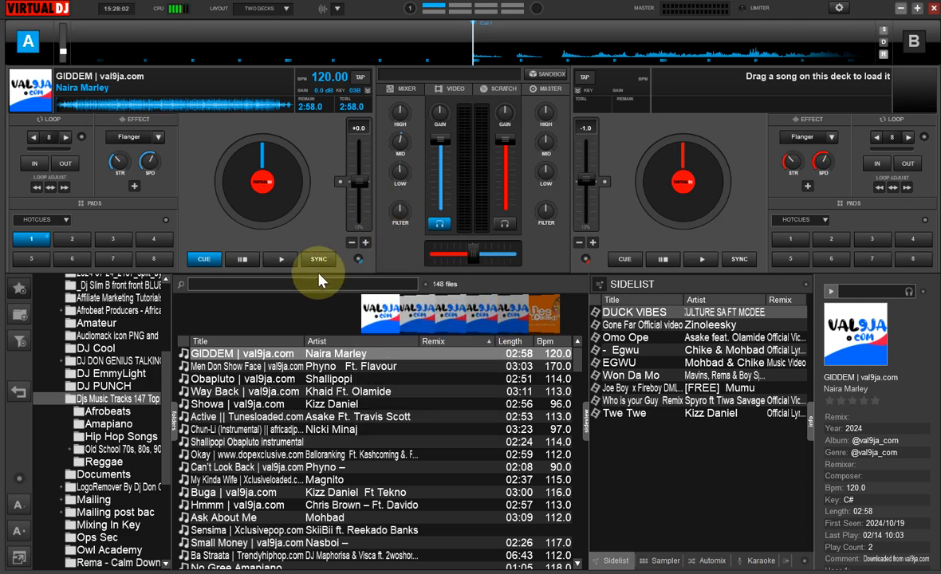
left_click(238, 260)
left_click(266, 185)
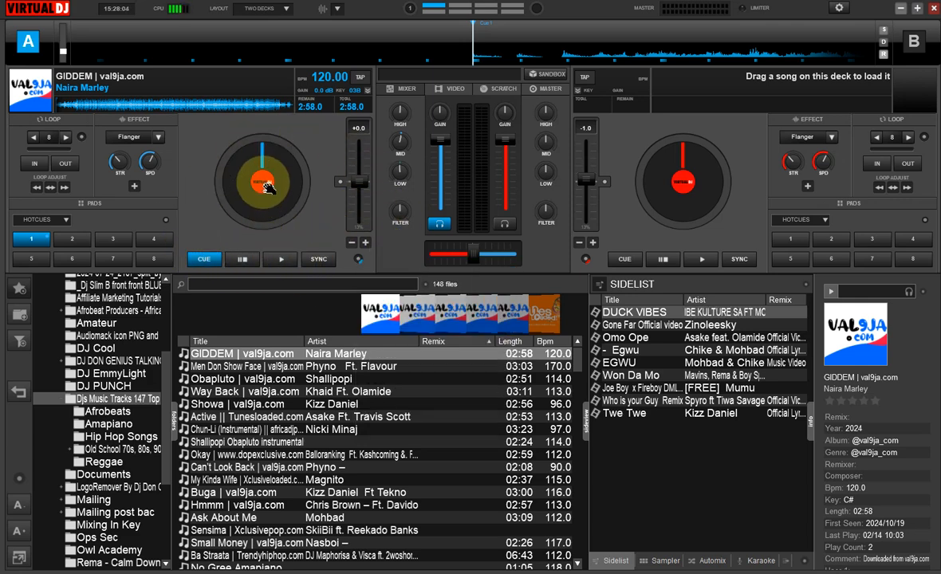
left_click(231, 259)
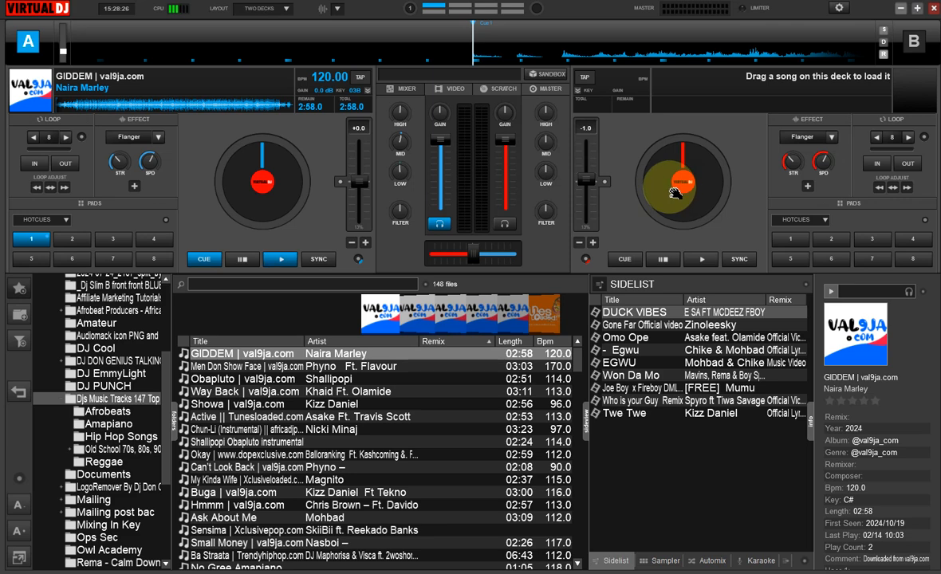
Step: Load the track Way Back onto deck B and, after moving its pitch to about 0.55%, sync its tempo with deck A
double_click(234, 393)
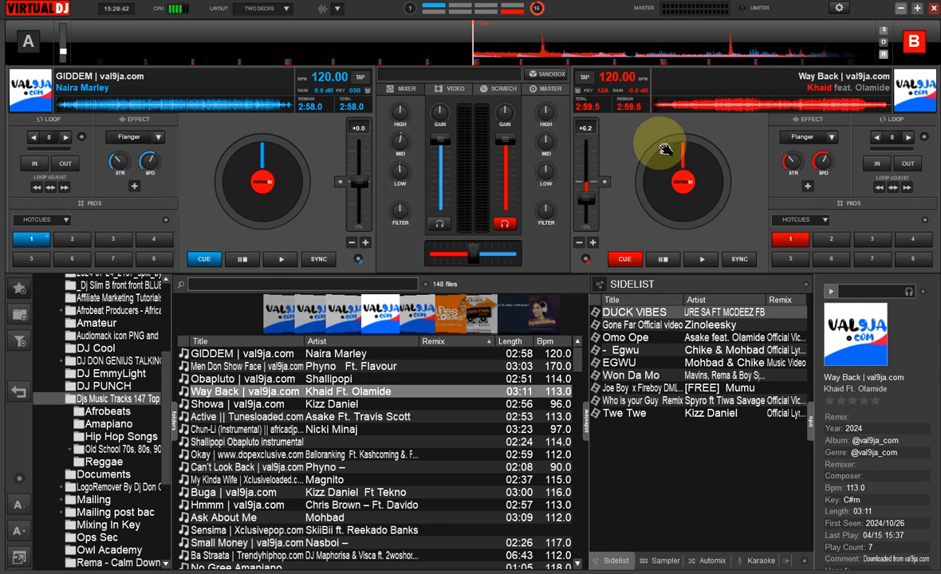
left_click_drag(586, 206, 588, 188)
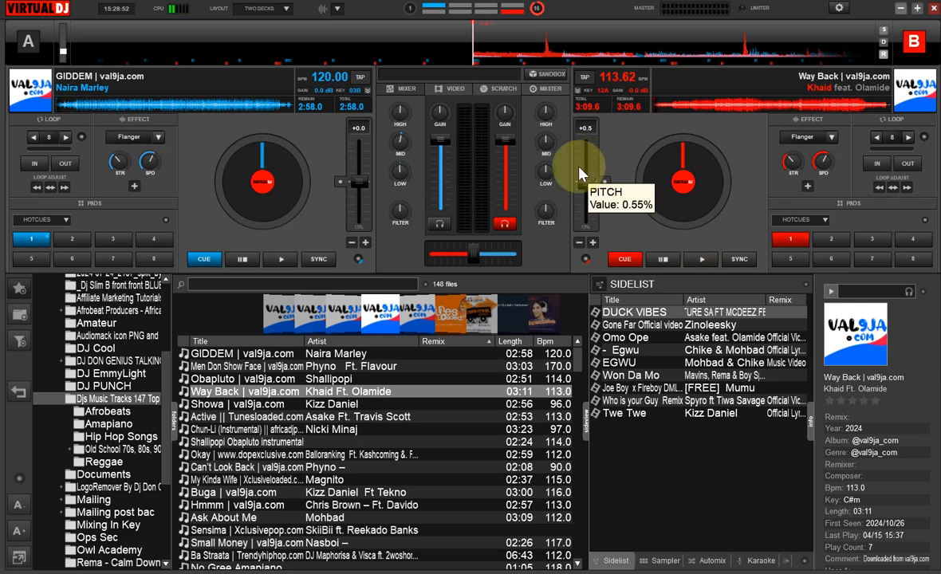
left_click(738, 258)
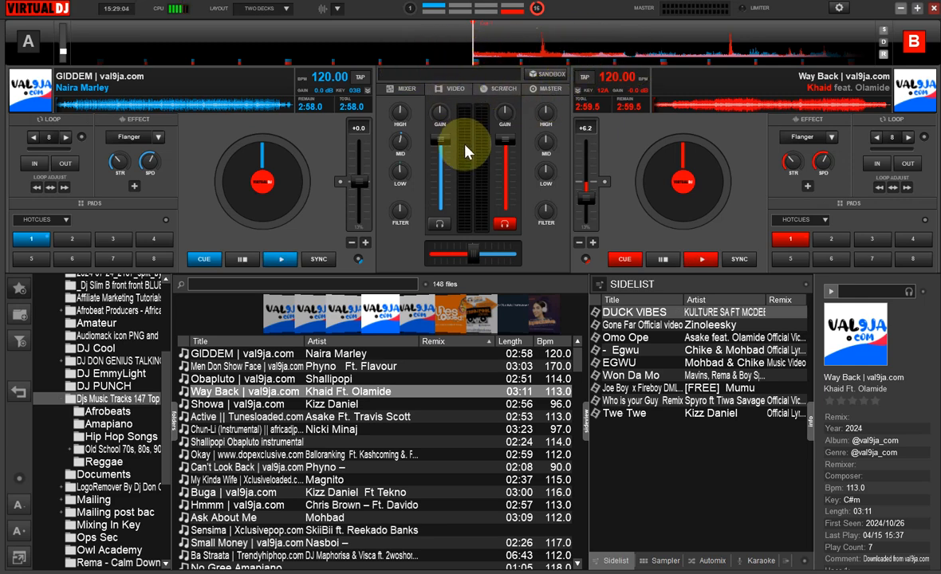
Step: Switch the side view to the Sampler
key("Tab")
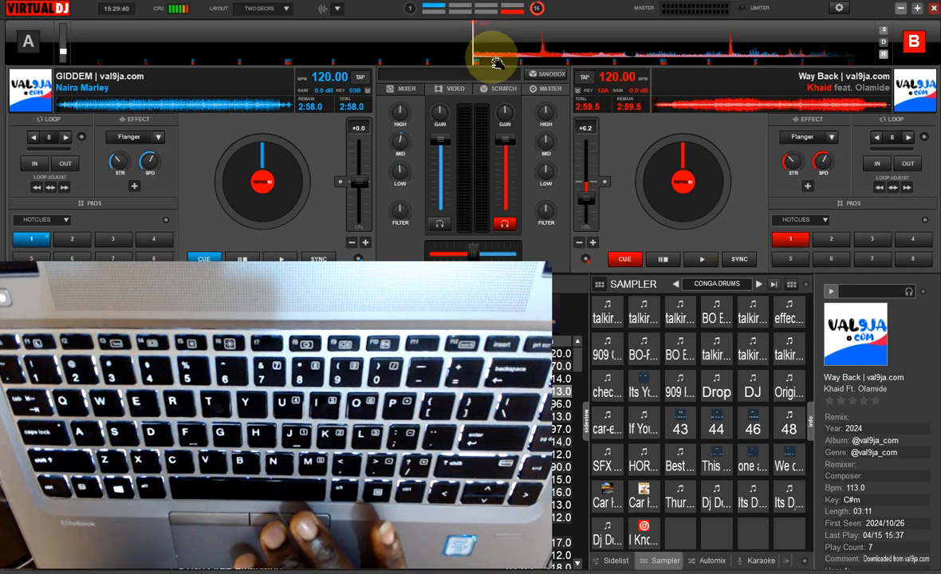
Step: Make deck A the active deck and briefly play its track GIDDEM, stopping it again
key("Tab")
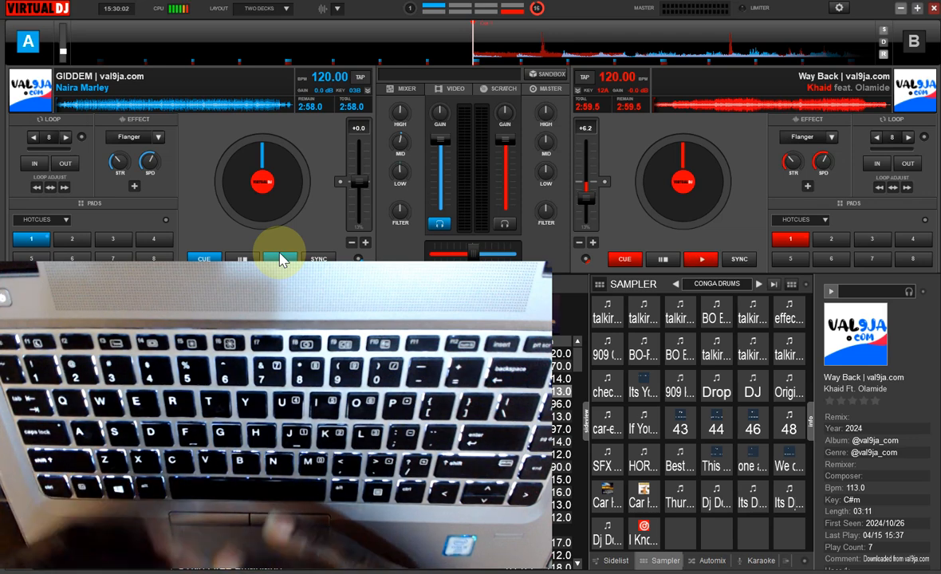
left_click(279, 259)
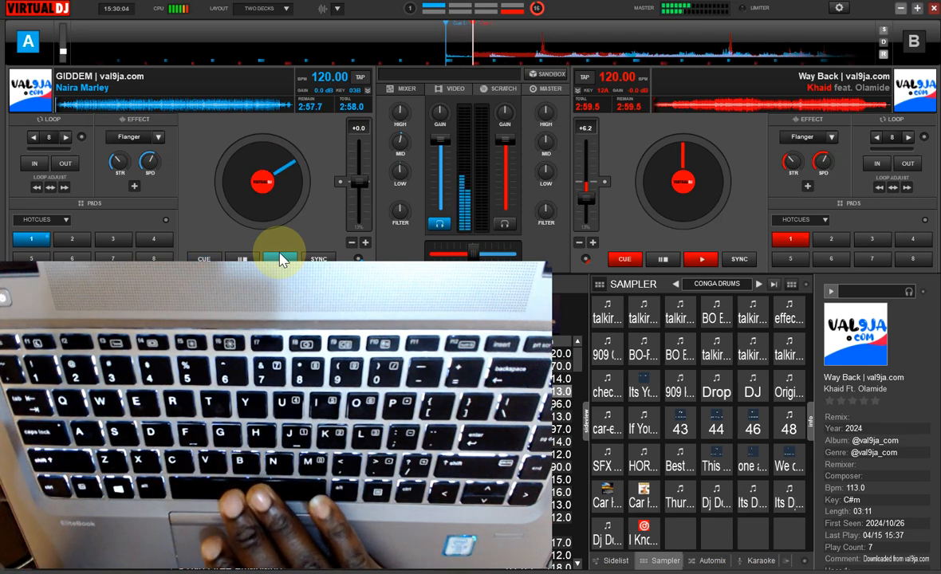
left_click(279, 259)
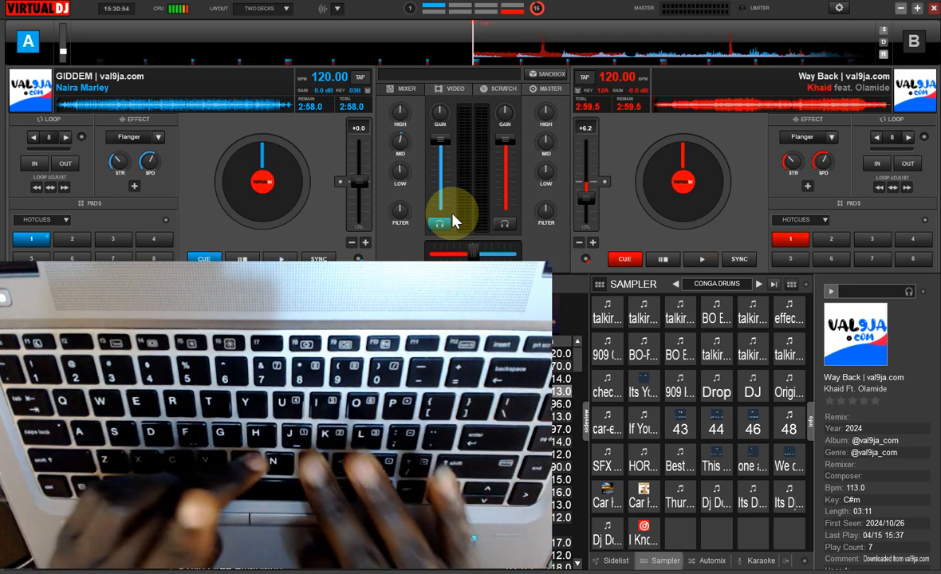
Step: Start and stop playback of deck A's track several times
key("space")
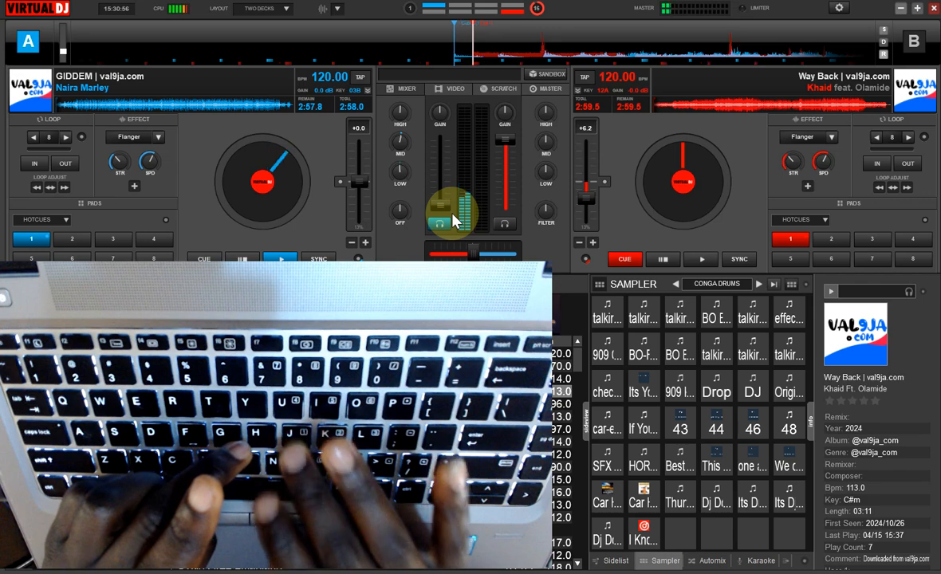
key("space")
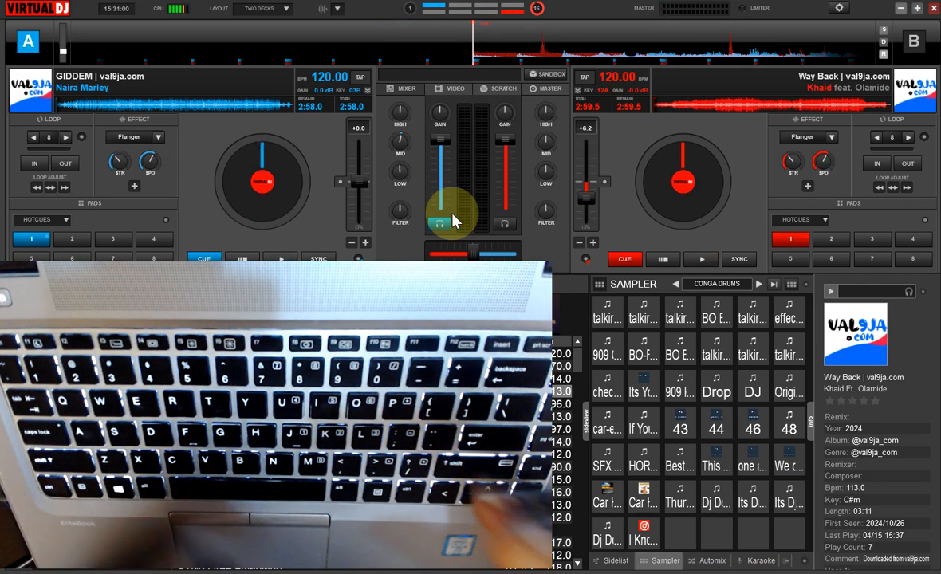
key("space")
key("n")
key("n")
key("n")
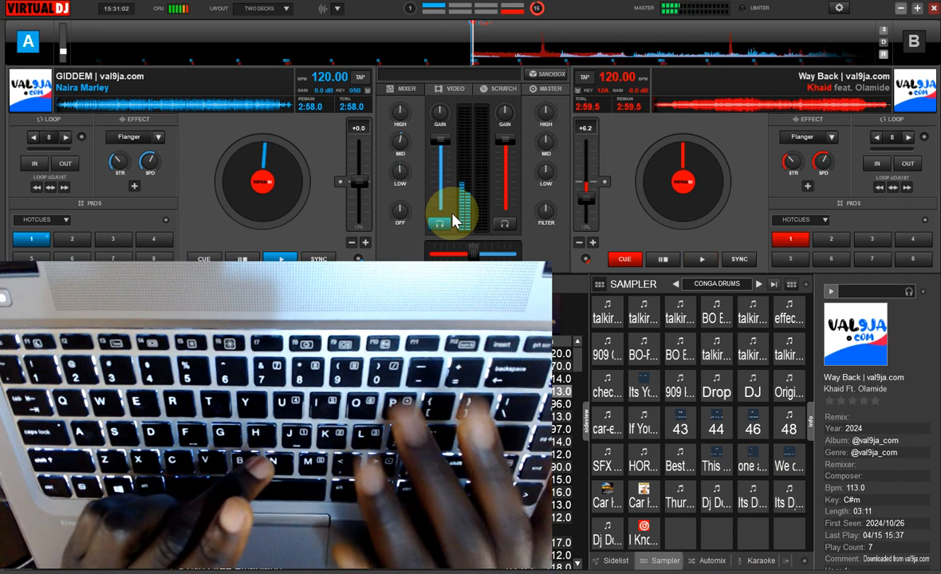
key("space")
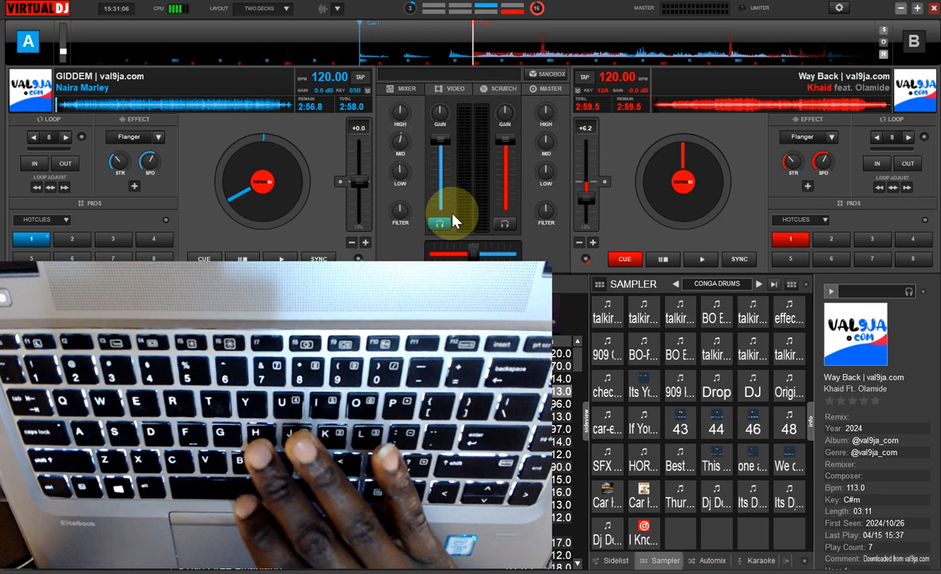
key("space")
key("space")
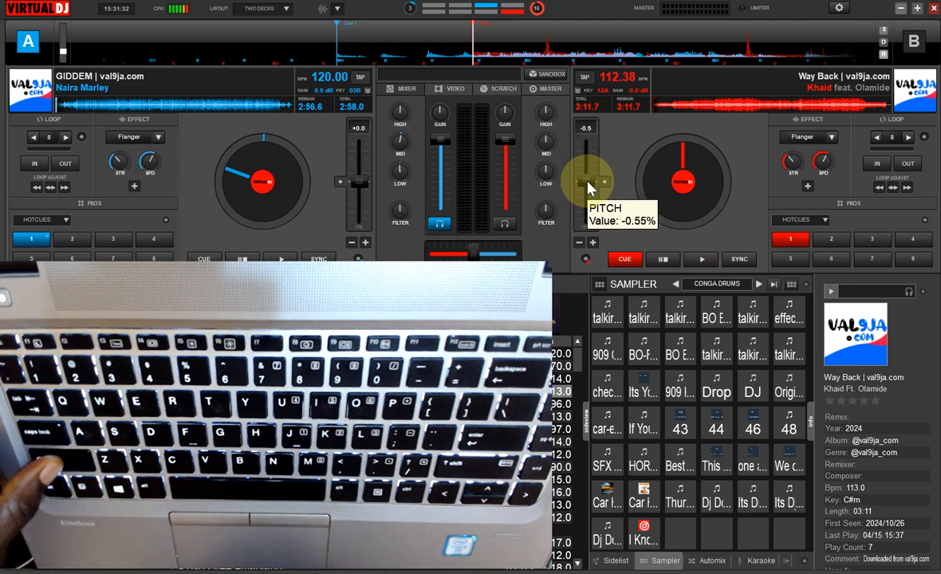
Step: Sync deck A's tempo with deck B, then move deck A's pitch to +0.3
key("ctrl+space")
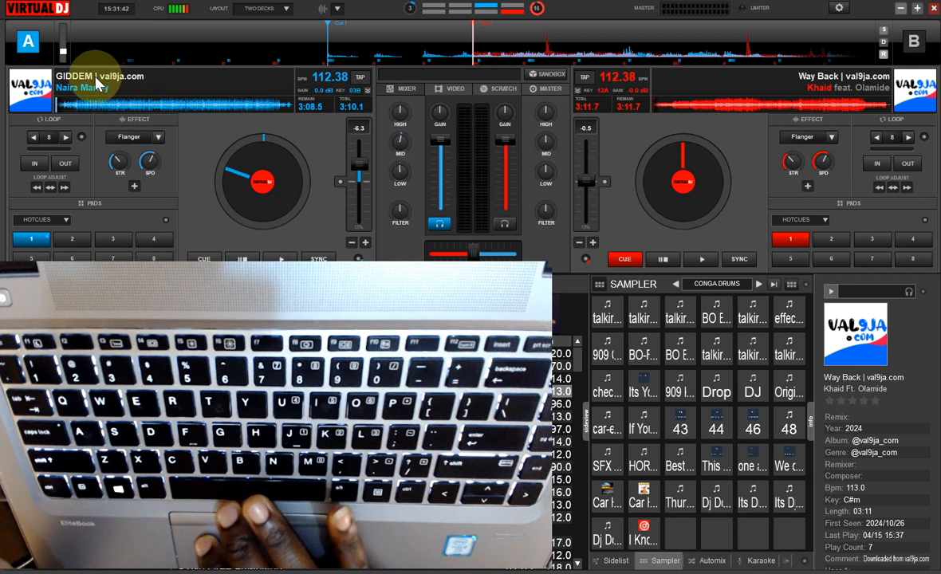
left_click_drag(360, 171, 361, 185)
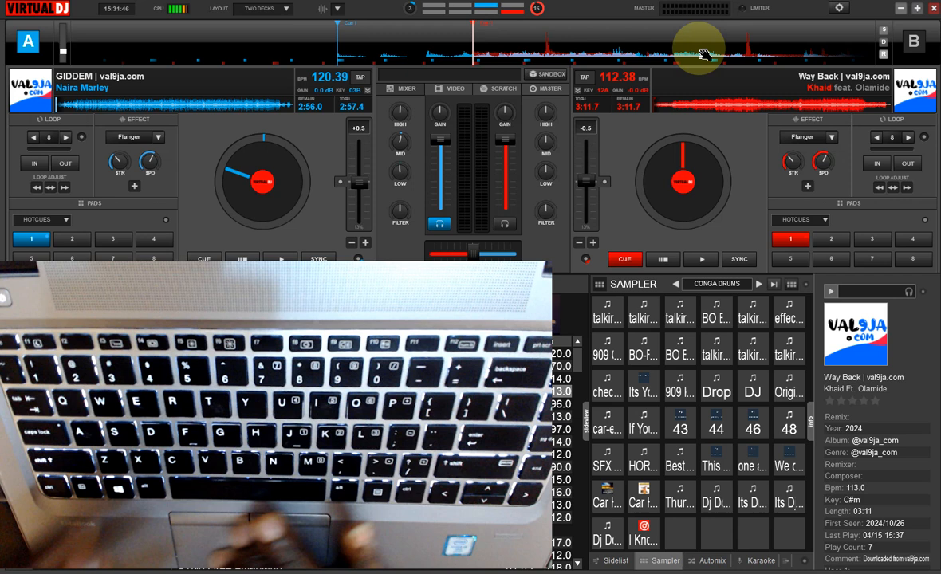
Step: Make deck B active, sync its tempo with deck A, and briefly play its track Way Back
left_click(914, 44)
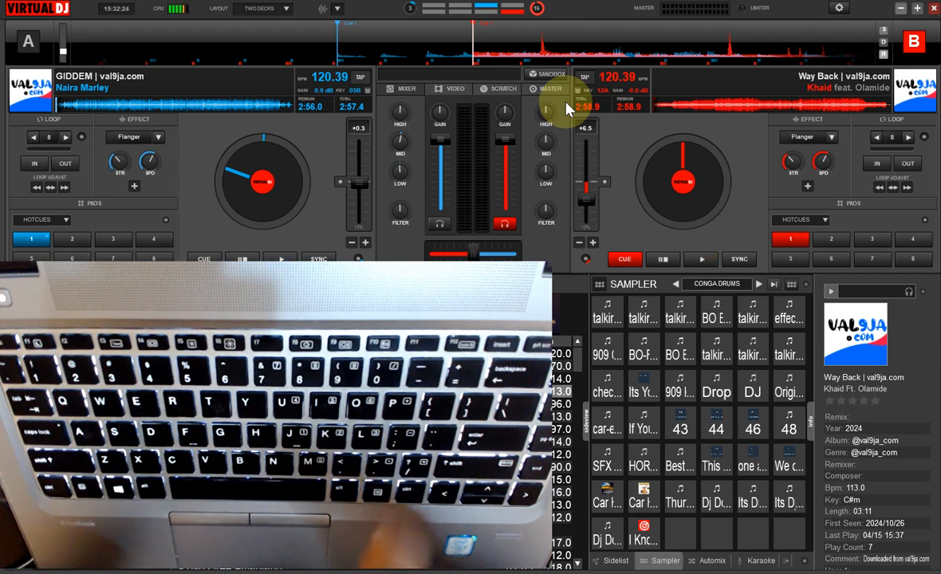
key("space")
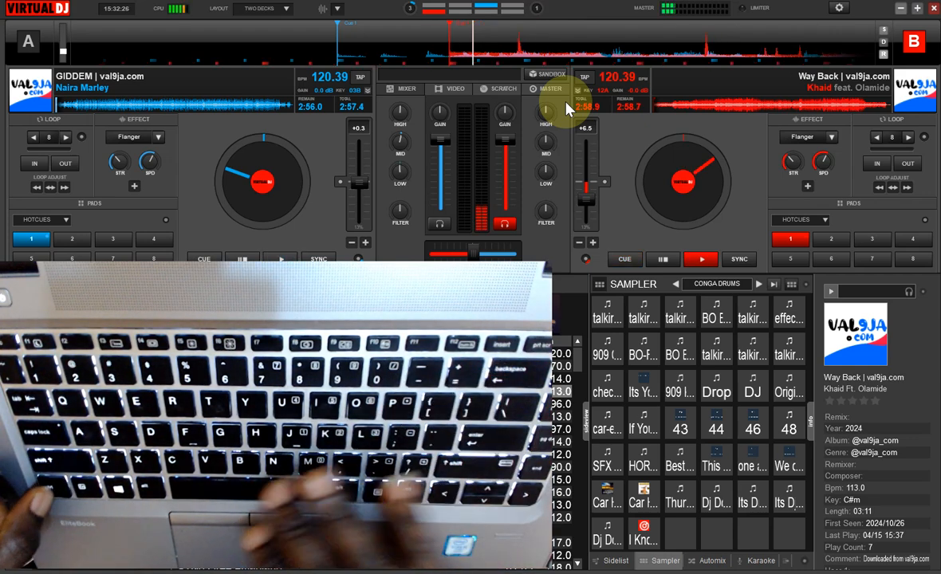
key("space")
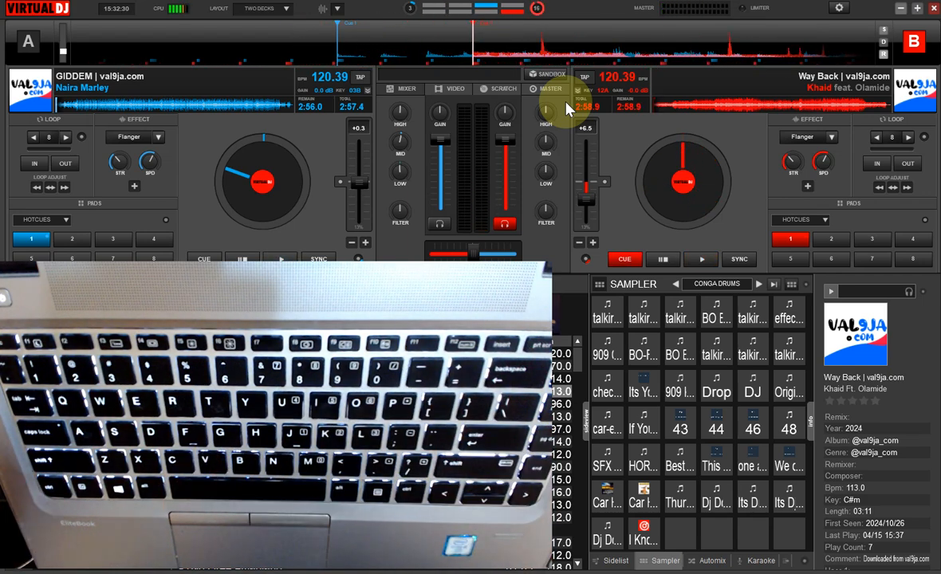
Step: Turn on an 8-beat loop on deck B and play it with the central section in the Scratch view
key("4")
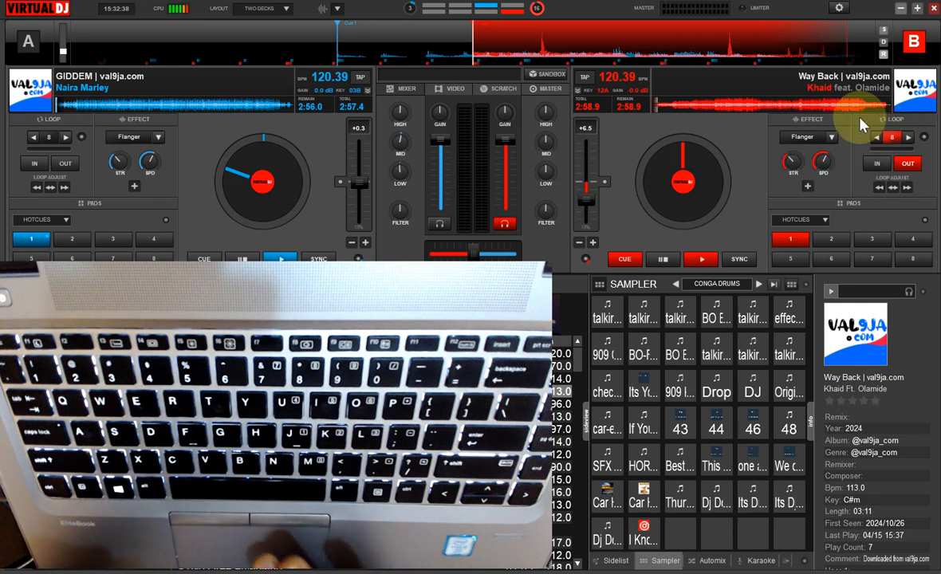
left_click(505, 88)
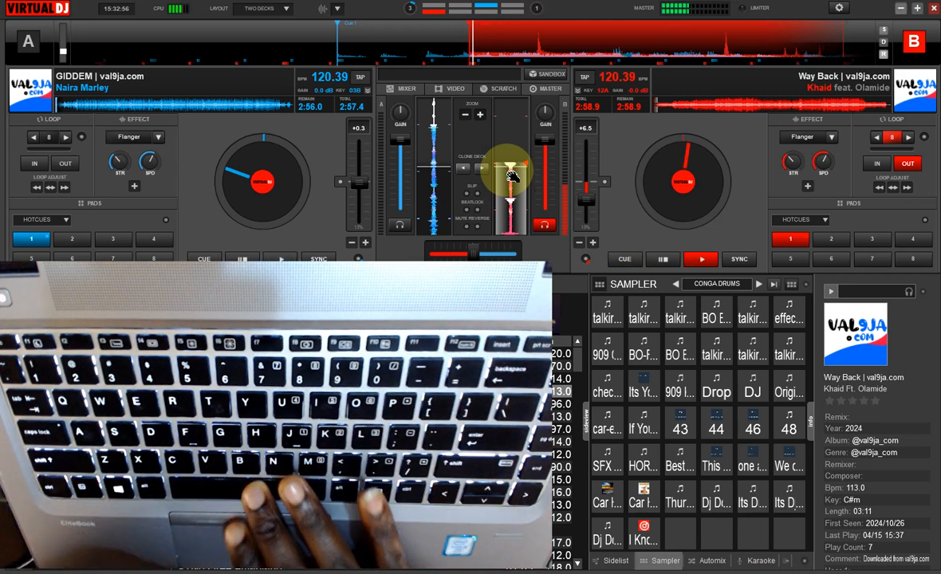
key("space")
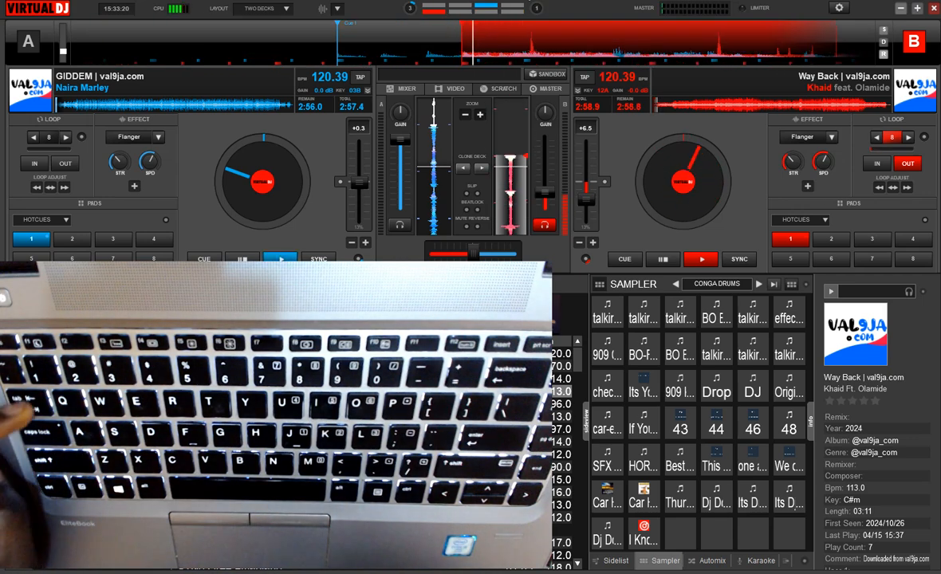
Step: Make deck A active at its hot cue 1 and move the crossfader fully toward deck B
key("Tab")
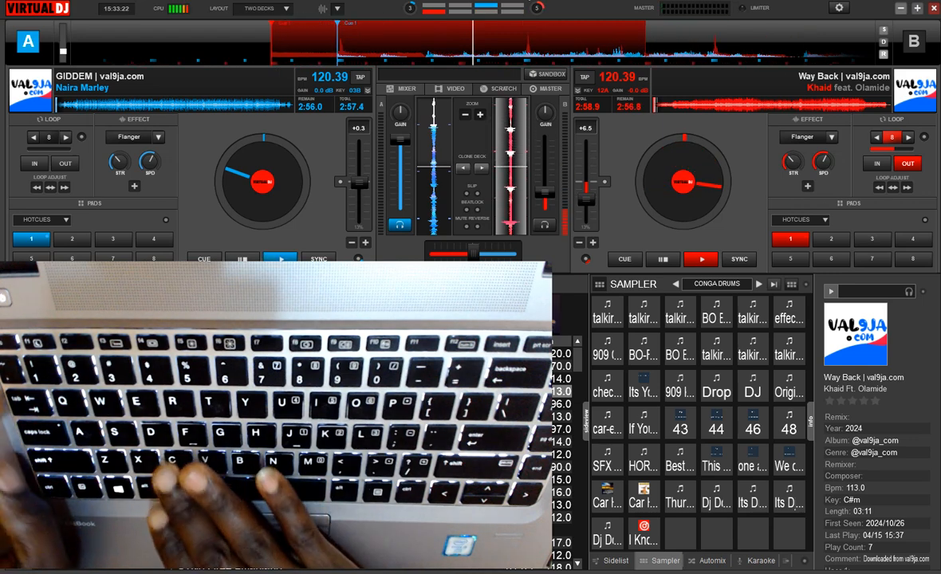
key("1")
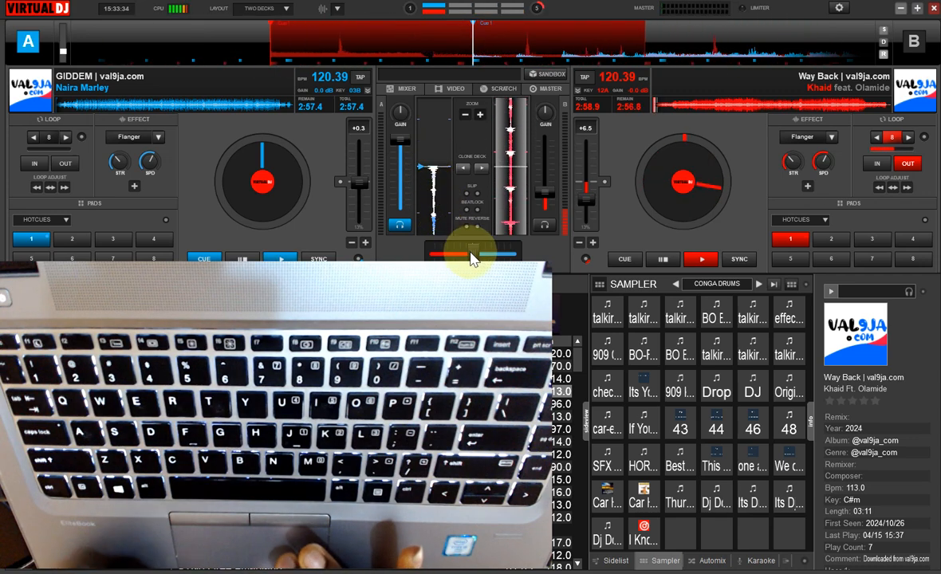
left_click_drag(473, 257, 540, 262)
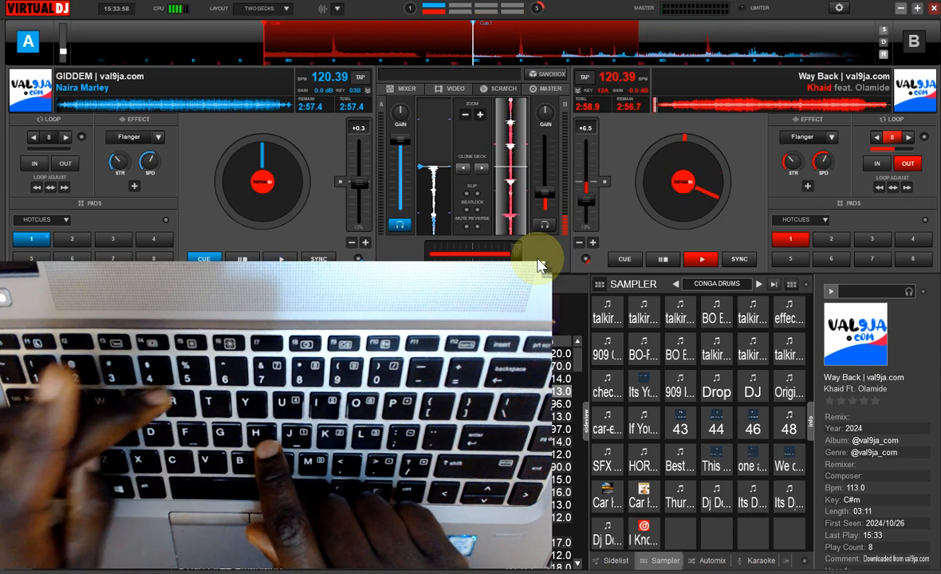
Step: Play deck A in a 2-beat loop, then lengthen the loop to 4 beats
key("2")
key("8")
key("n")
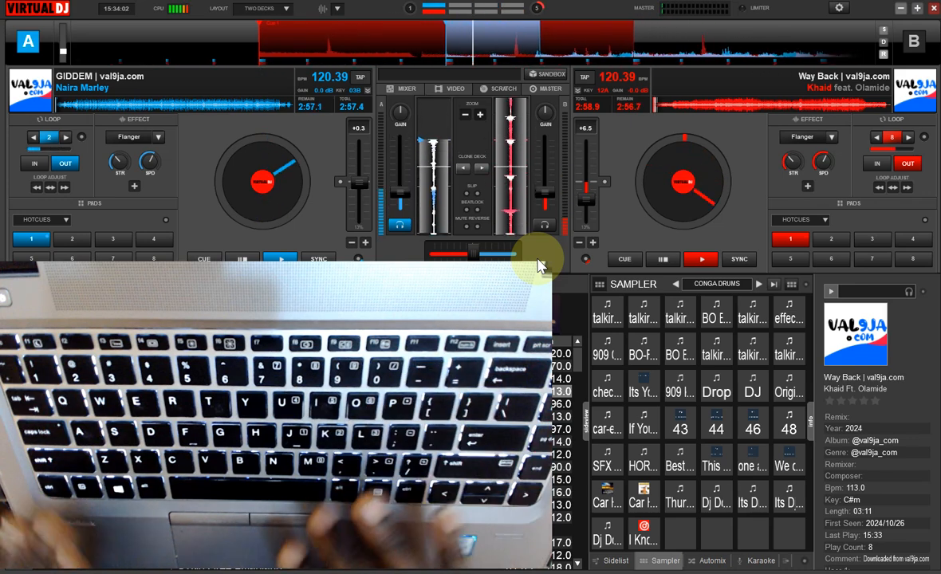
key("p")
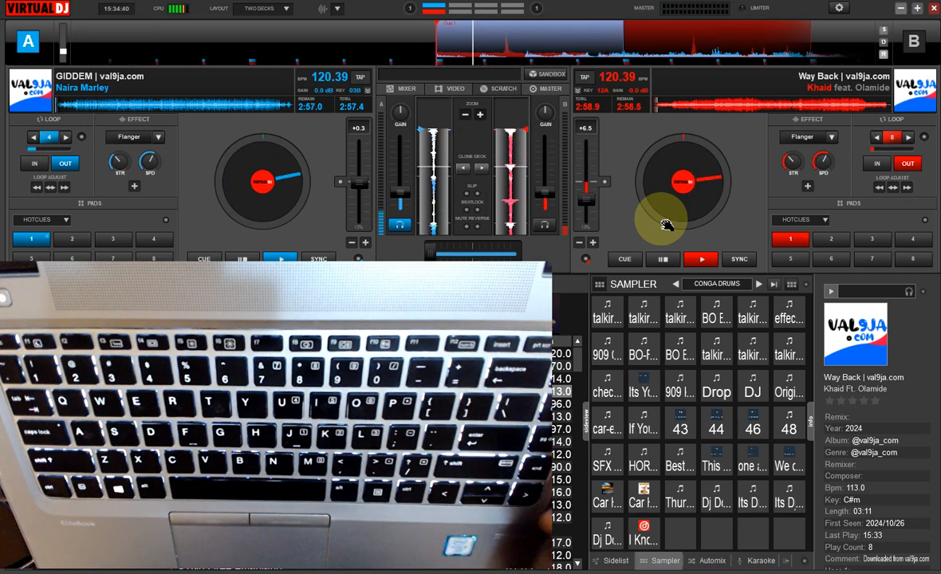
Step: Move the crossfader across to deck B's side and return it to the centre
key("Right")
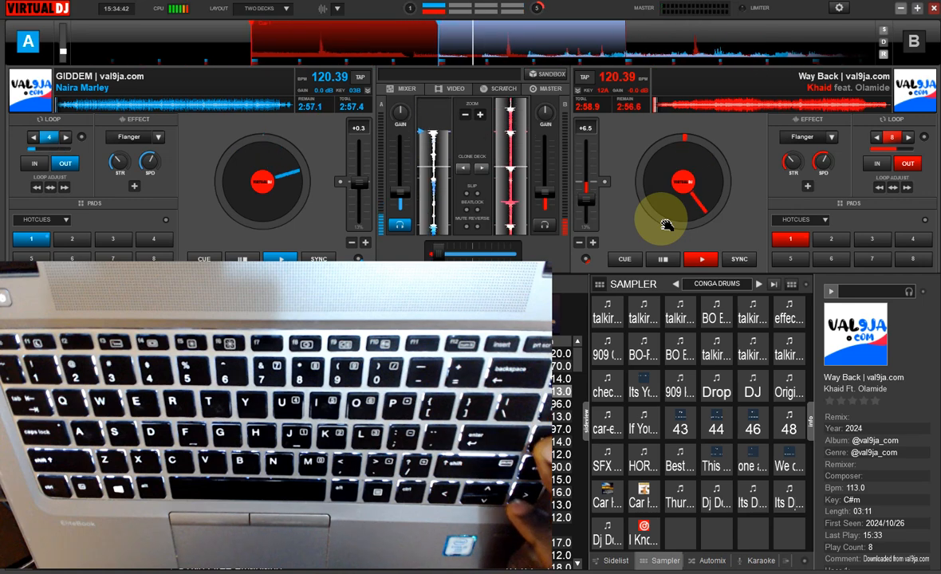
key("Right")
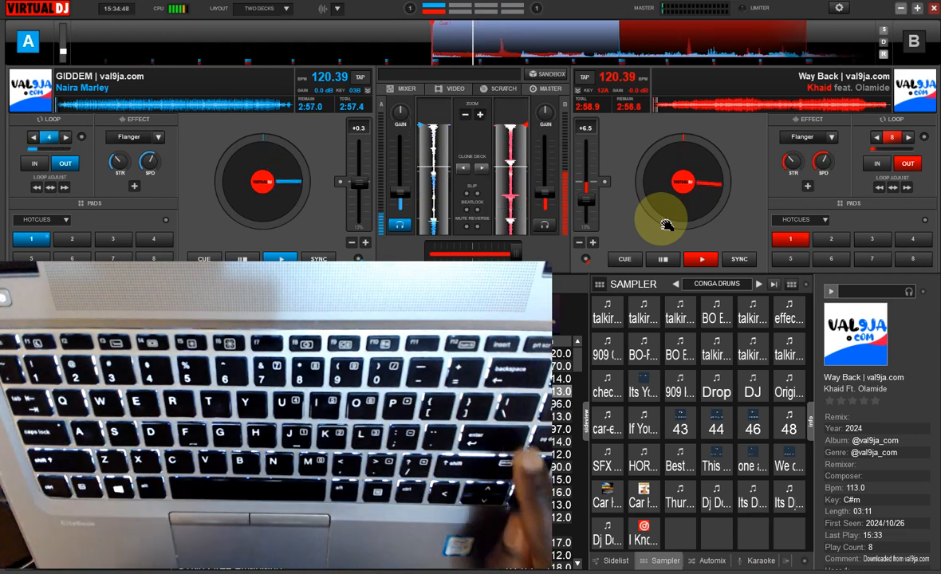
key("backslash")
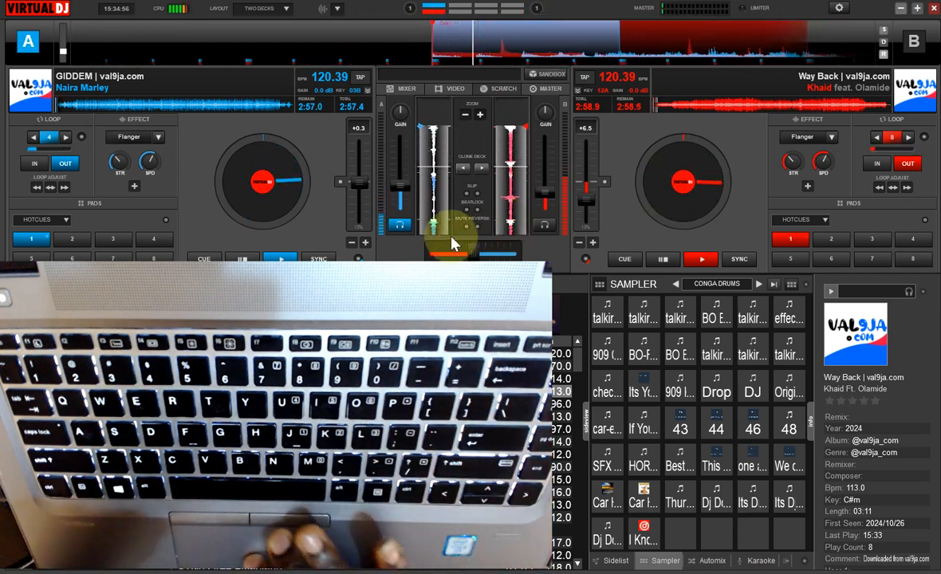
Step: Switch the central section to the Mixer view and set deck A's filter to >651hz
left_click(404, 91)
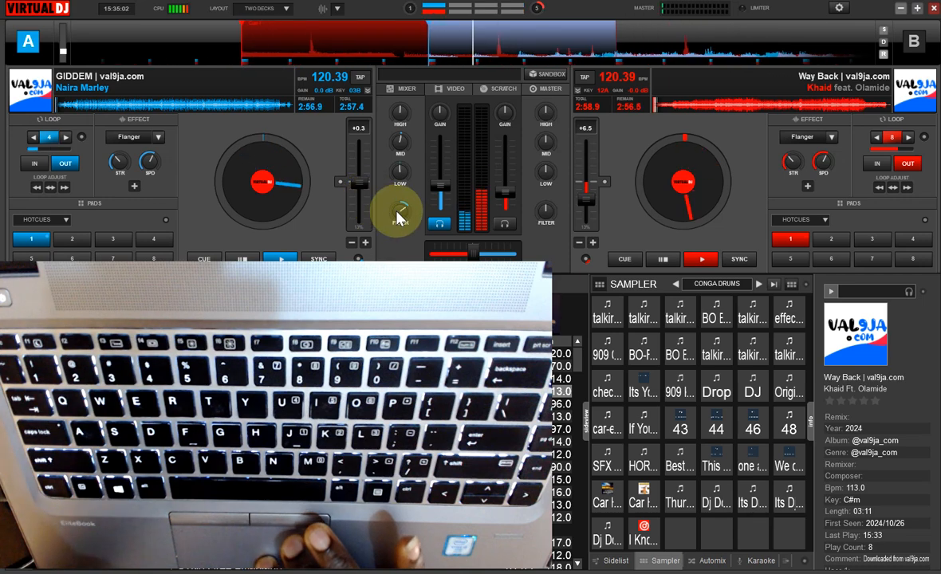
mouse_move(398, 212)
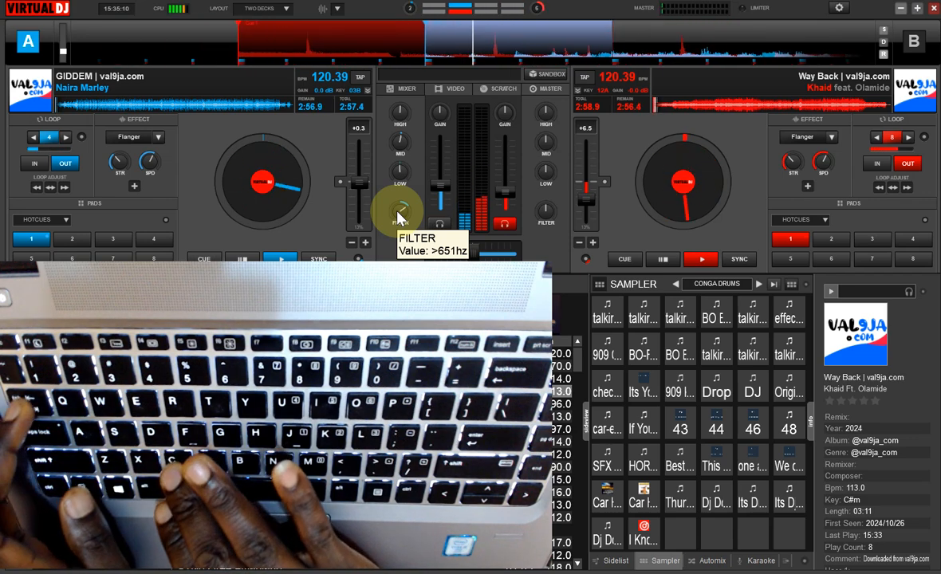
key("c")
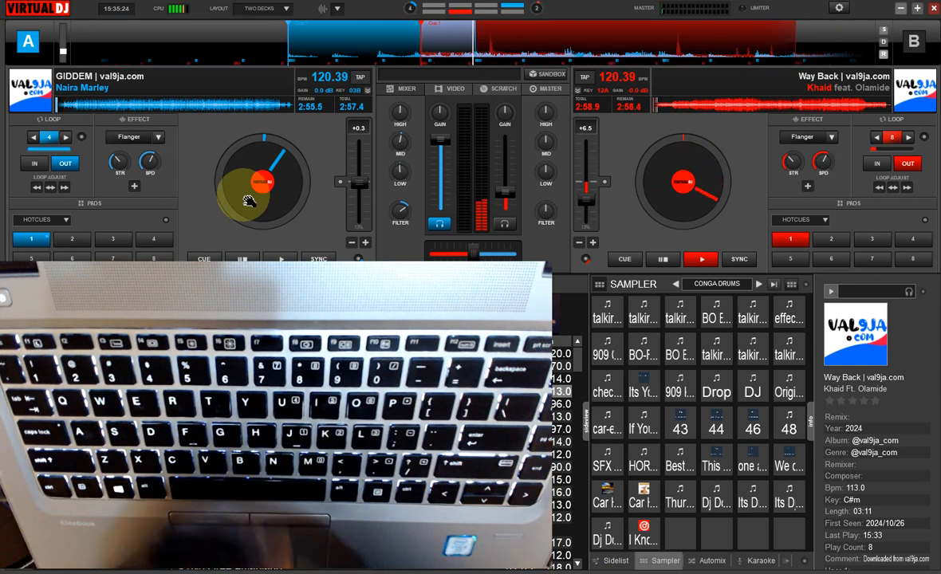
Step: Raise both decks' volume faders to full and lower them again, triggering deck A's hot cue 1 in between
key("1")
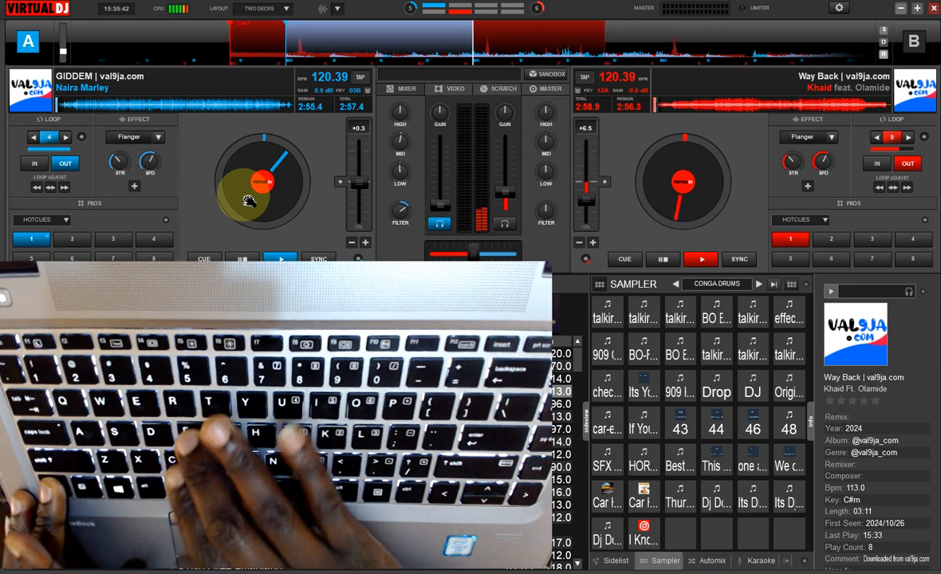
key("Up")
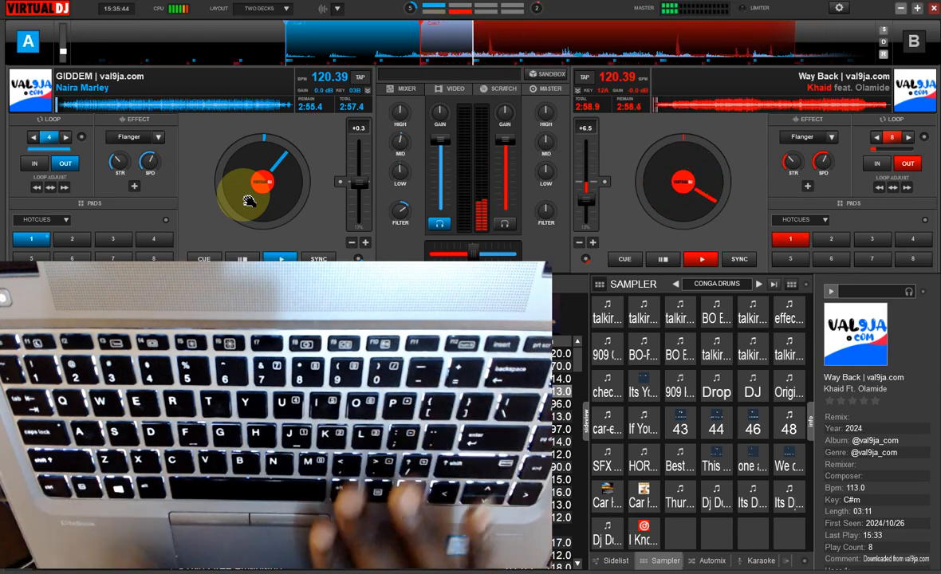
key("1")
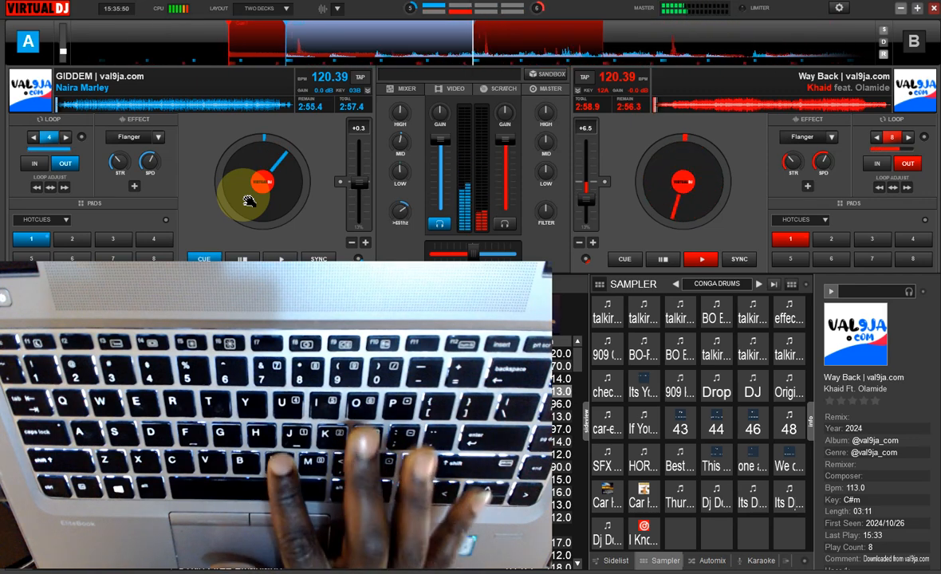
key("Down")
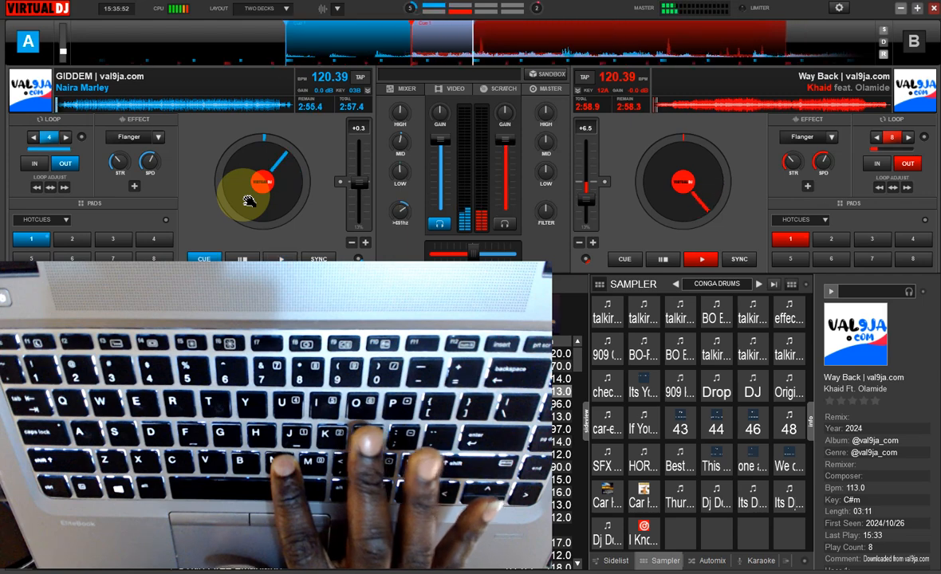
key("Down")
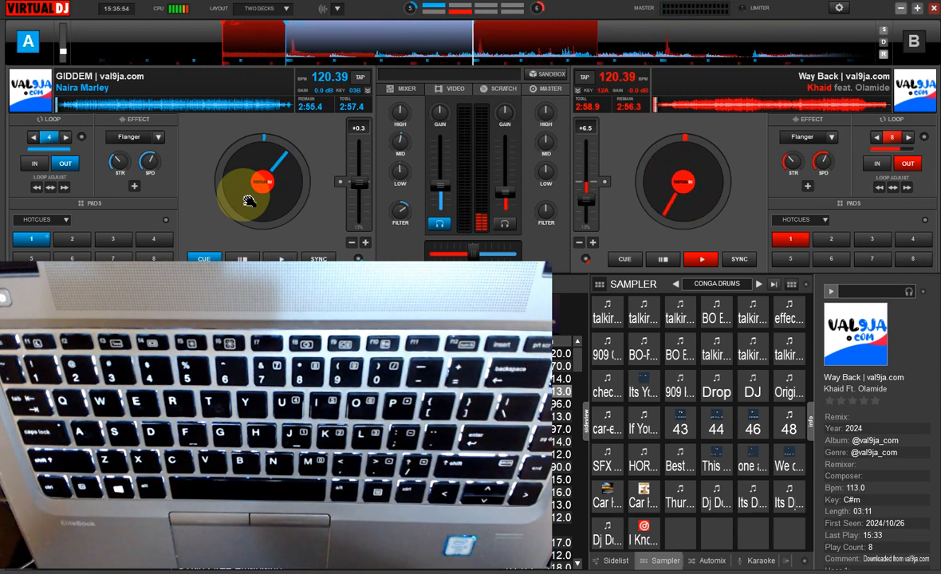
key("1")
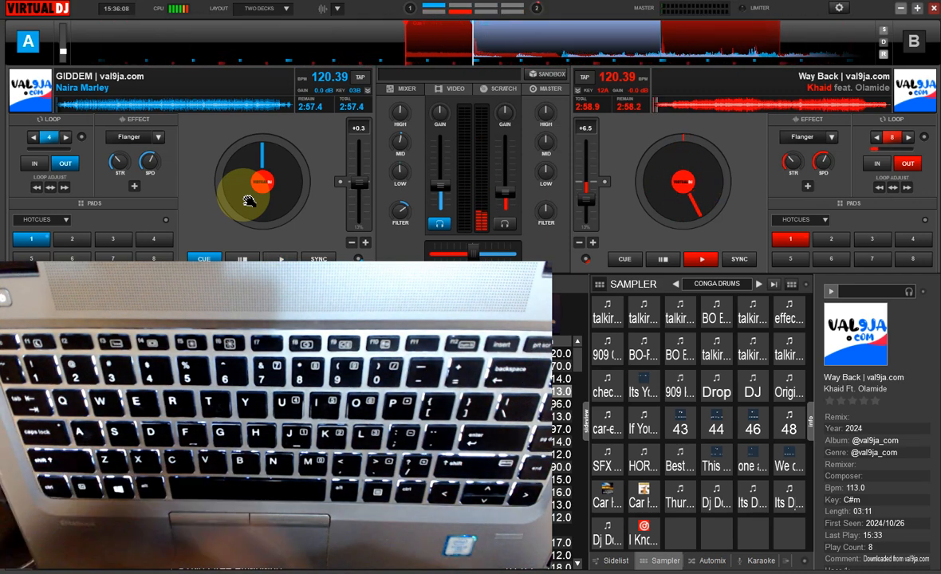
key("F12")
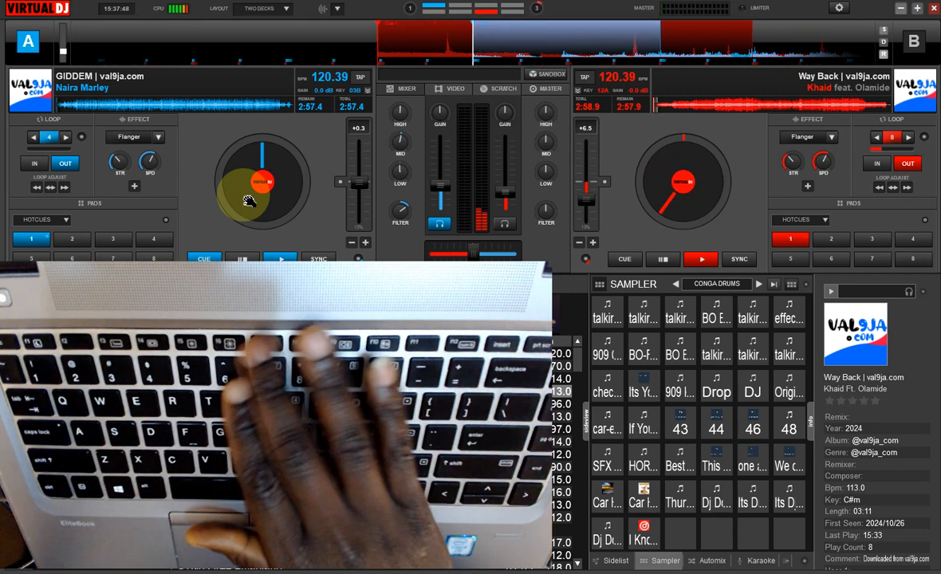
key("F6")
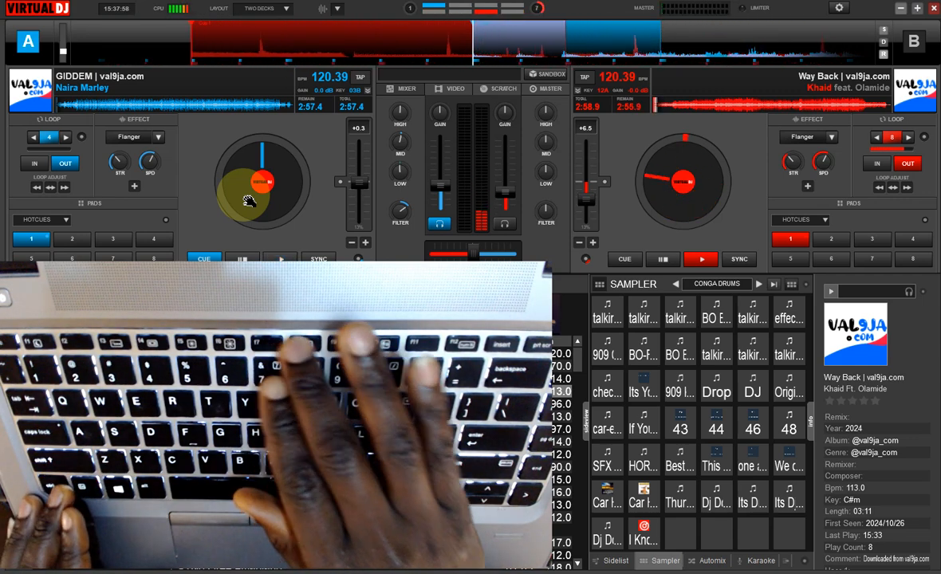
Step: Trigger several samples from the CONGA DRUMS sampler bank, including the car effect, Drop and the DJ sample in the last row
key("F9")
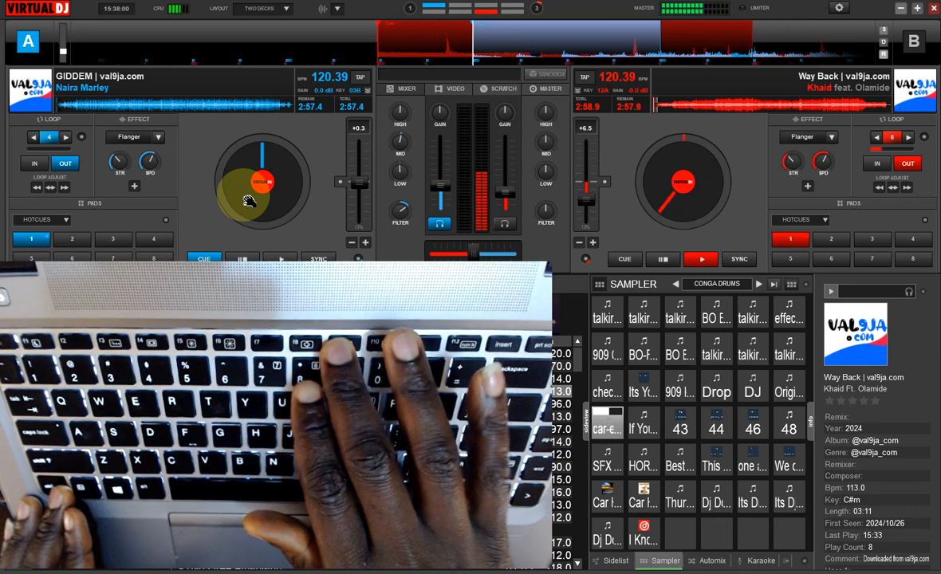
key("F8")
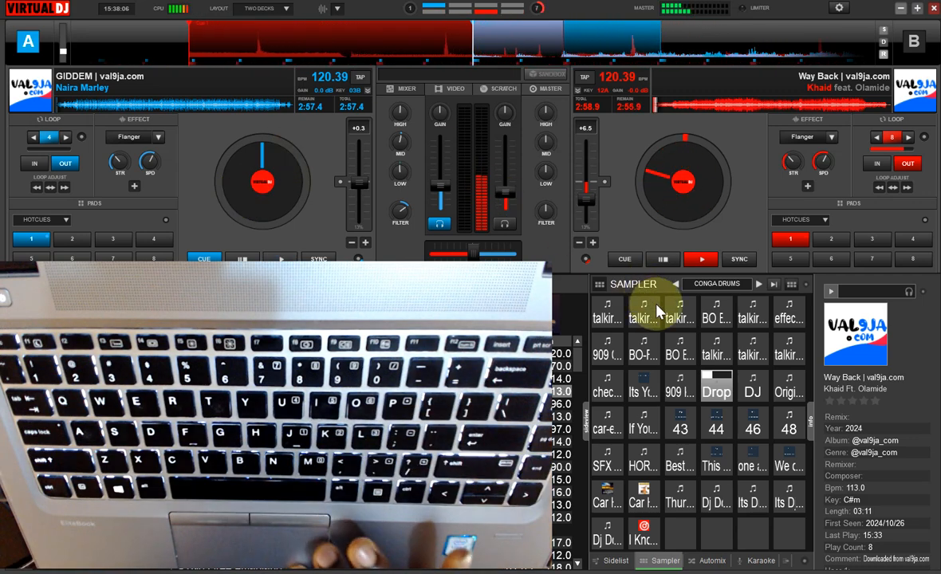
left_click(716, 388)
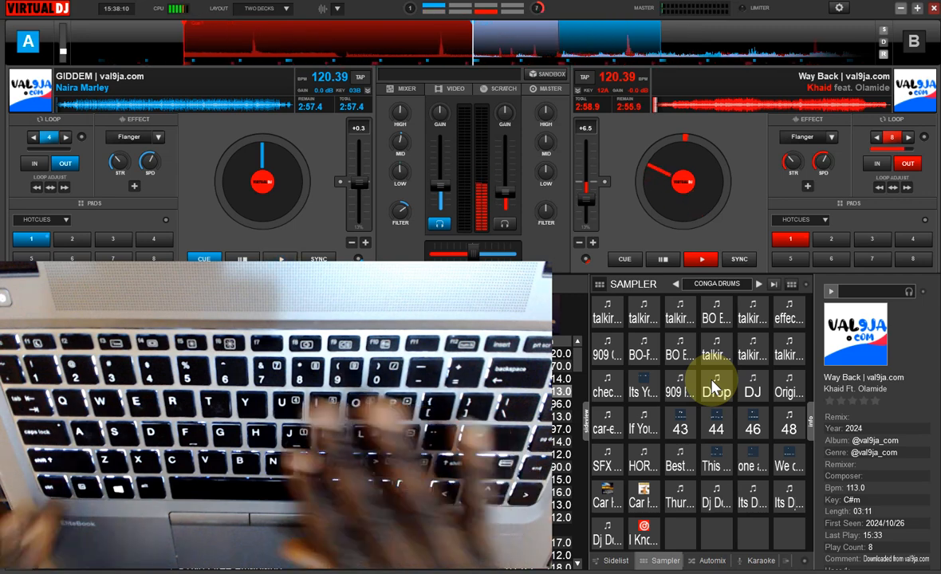
key("t")
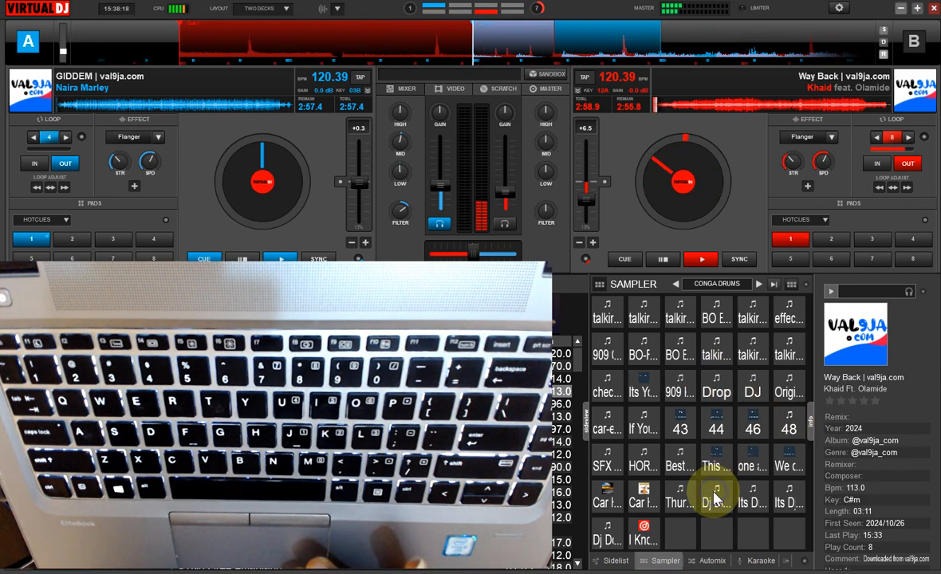
left_click(610, 537)
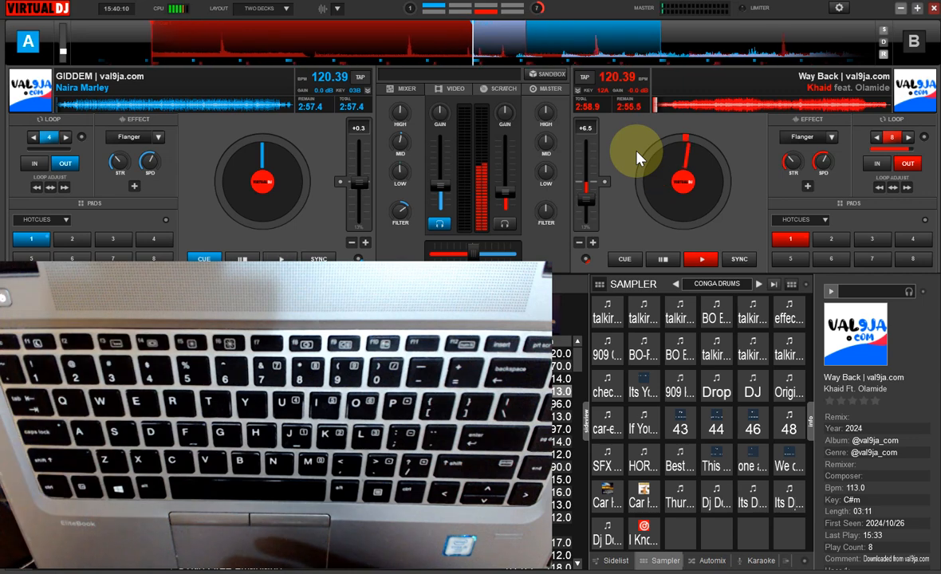
Step: Open the settings and search the options for "lat" and "letan", clearing the mistyped search text
left_click(840, 8)
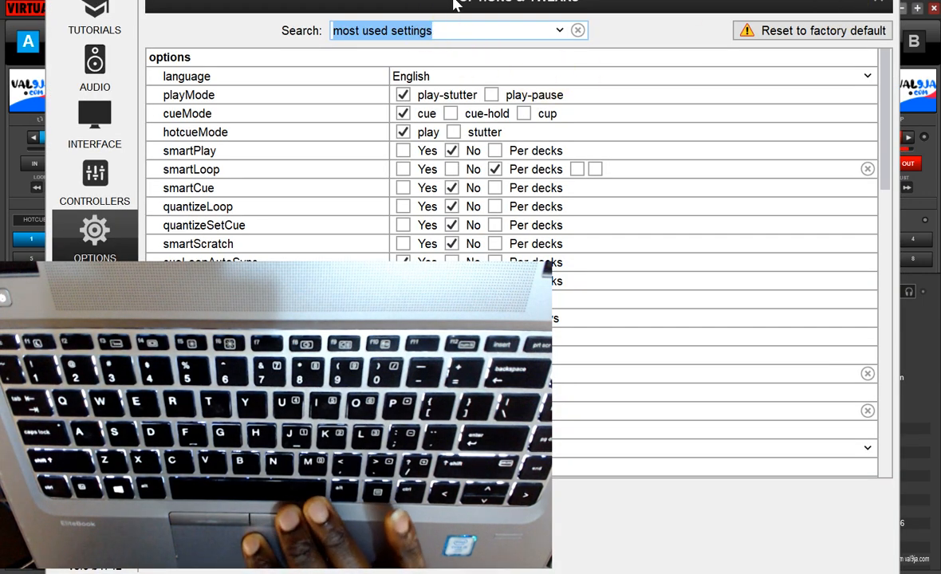
type("l")
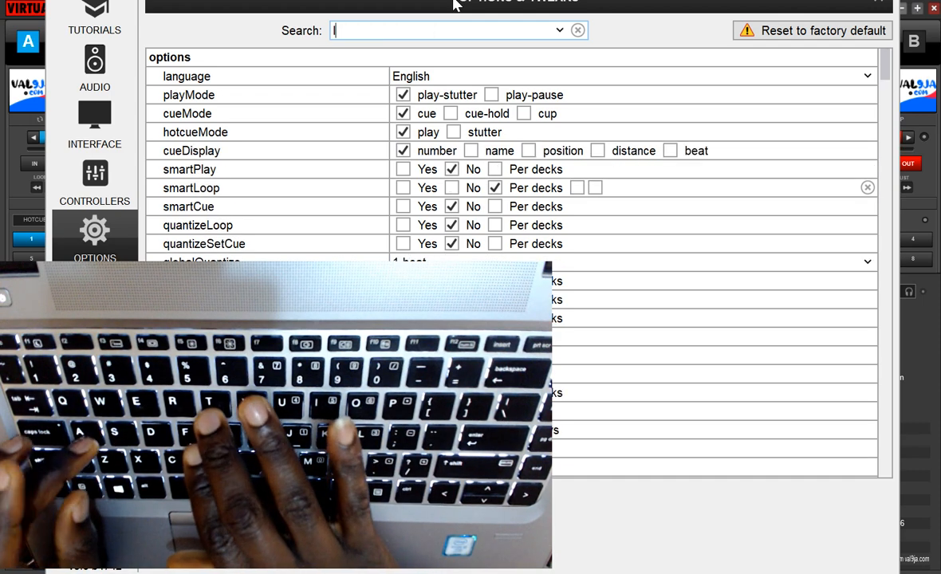
type("at")
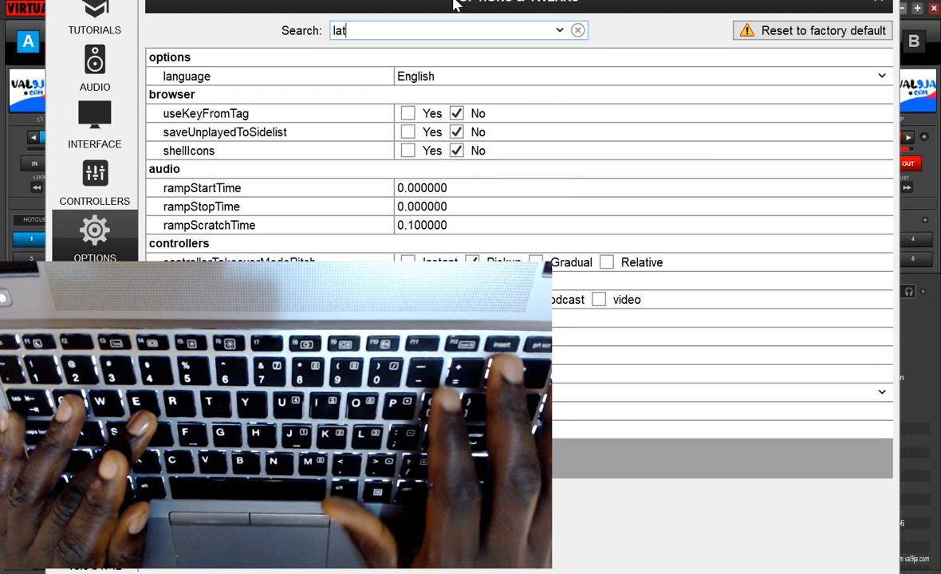
key("BackSpace")
key("BackSpace")
type("etan")
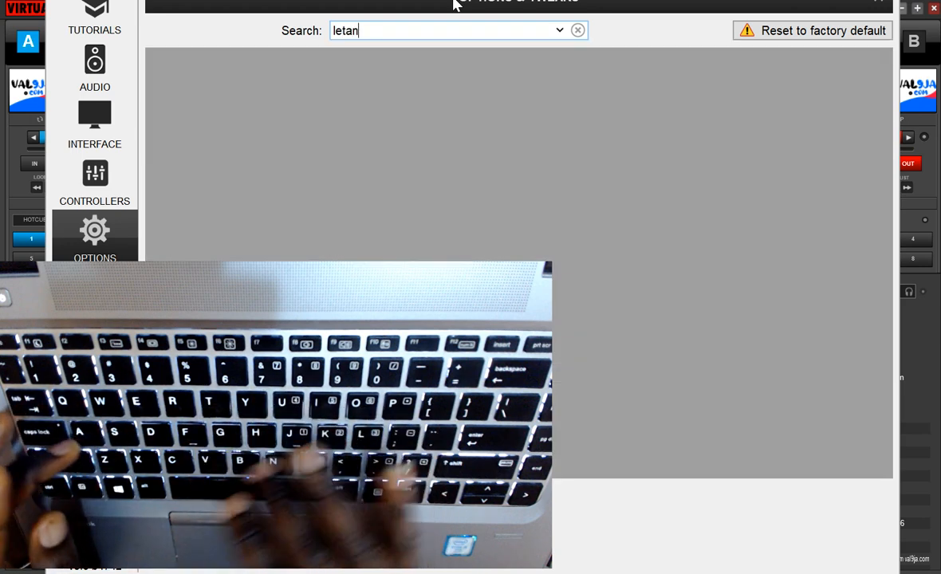
key("BackSpace")
key("BackSpace")
key("BackSpace")
key("BackSpace")
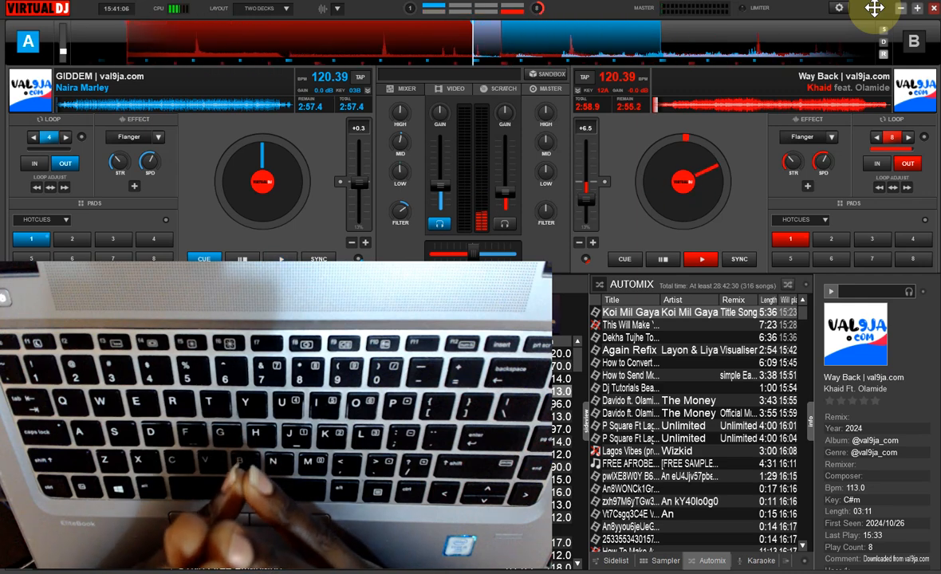
key("space")
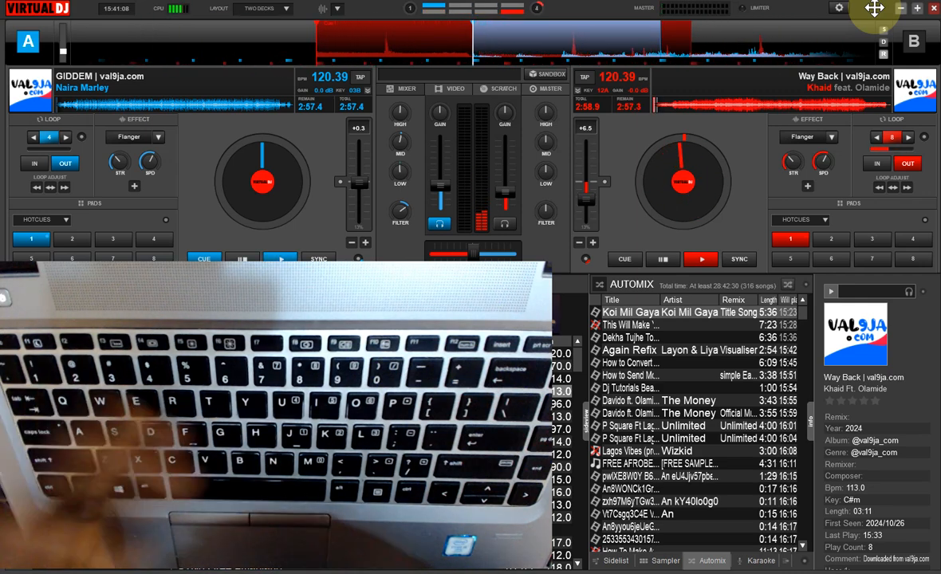